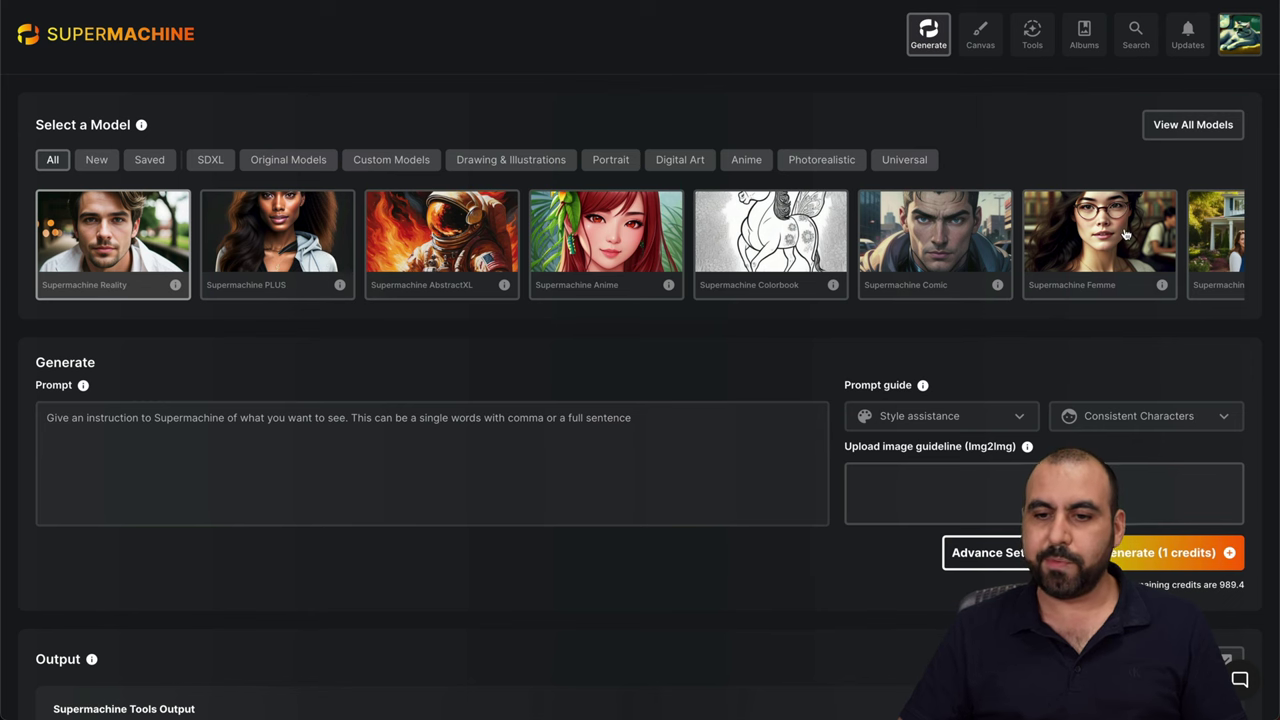
- Paste the detailed photorealistic Greek goddess in New York prompt into the empty Prompt box
{"action": "scroll", "coordinate": [1124, 233], "scroll_direction": "right", "scroll_amount": 10}
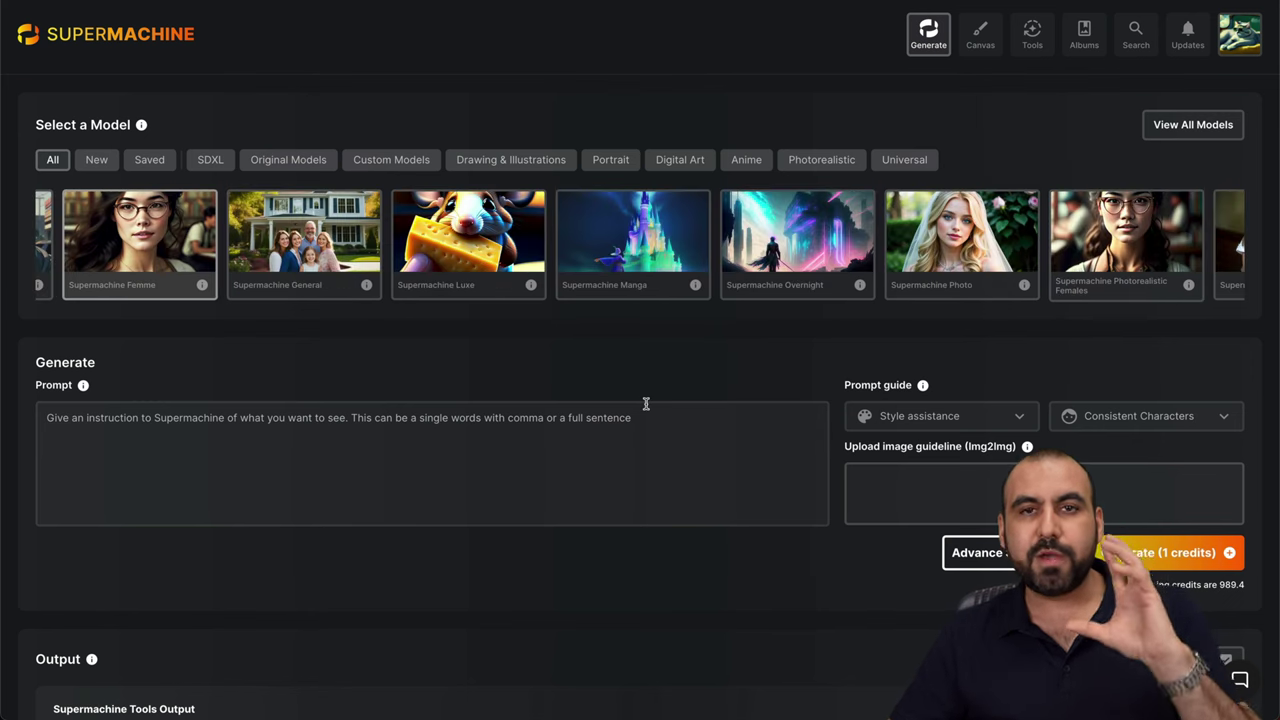
{"action": "left_click", "coordinate": [587, 424]}
{"action": "type", "text": "Generate a Greek goddess that is in new york"}
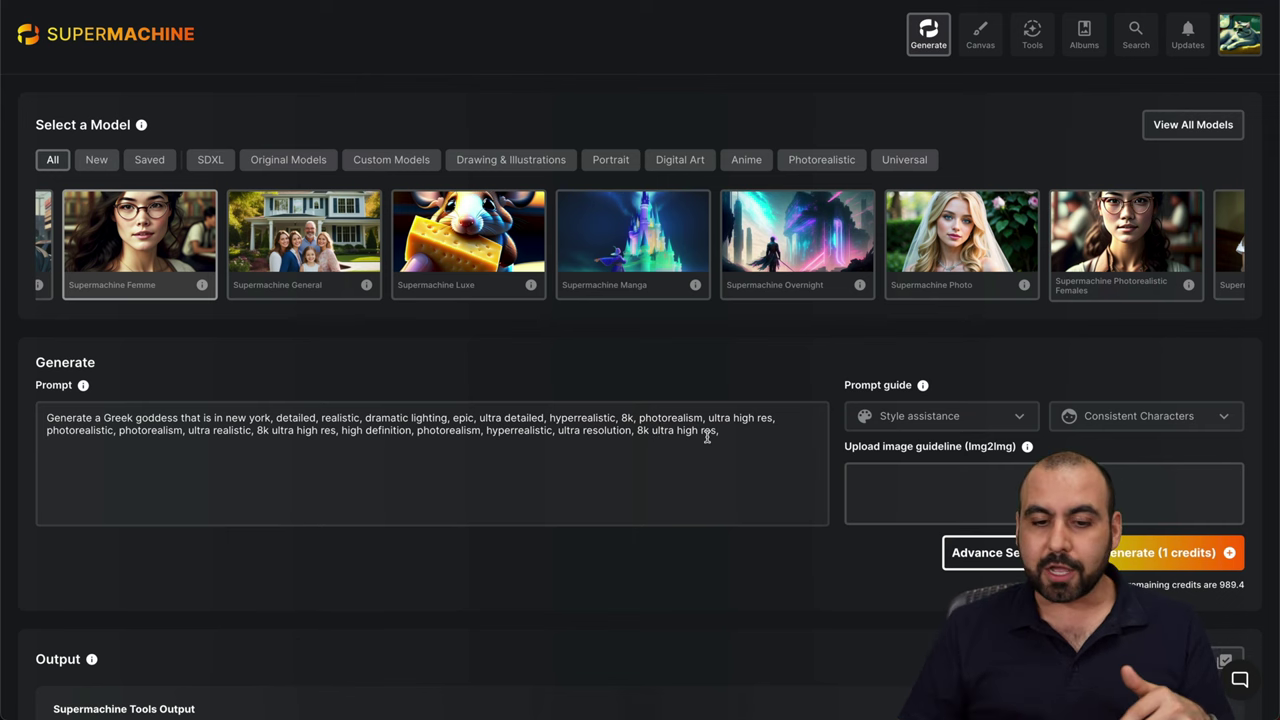
- Browse the Style assistance suggestions list without choosing a style
{"action": "left_click_drag", "start_coordinate": [707, 436], "coordinate": [386, 432]}
{"action": "left_click", "coordinate": [376, 432]}
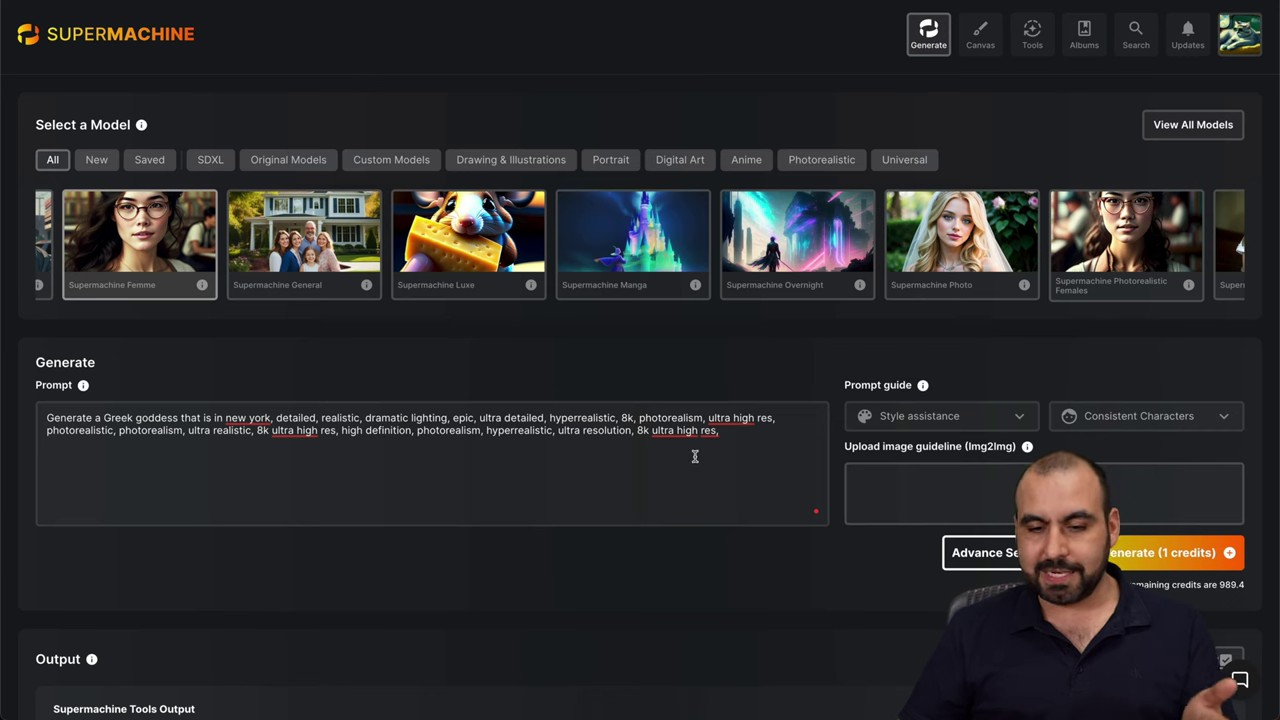
{"action": "left_click", "coordinate": [971, 417]}
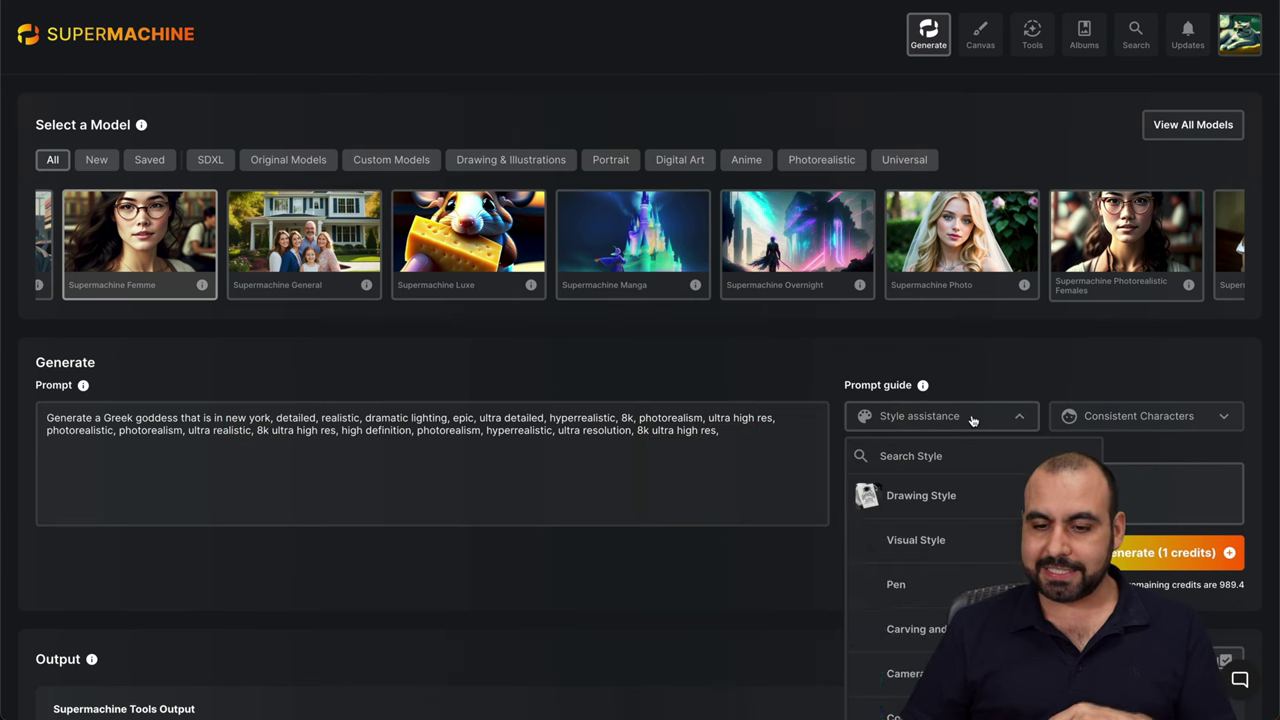
{"action": "scroll", "coordinate": [970, 436], "scroll_direction": "down", "scroll_amount": 2}
{"action": "scroll", "coordinate": [968, 523], "scroll_direction": "down", "scroll_amount": 3}
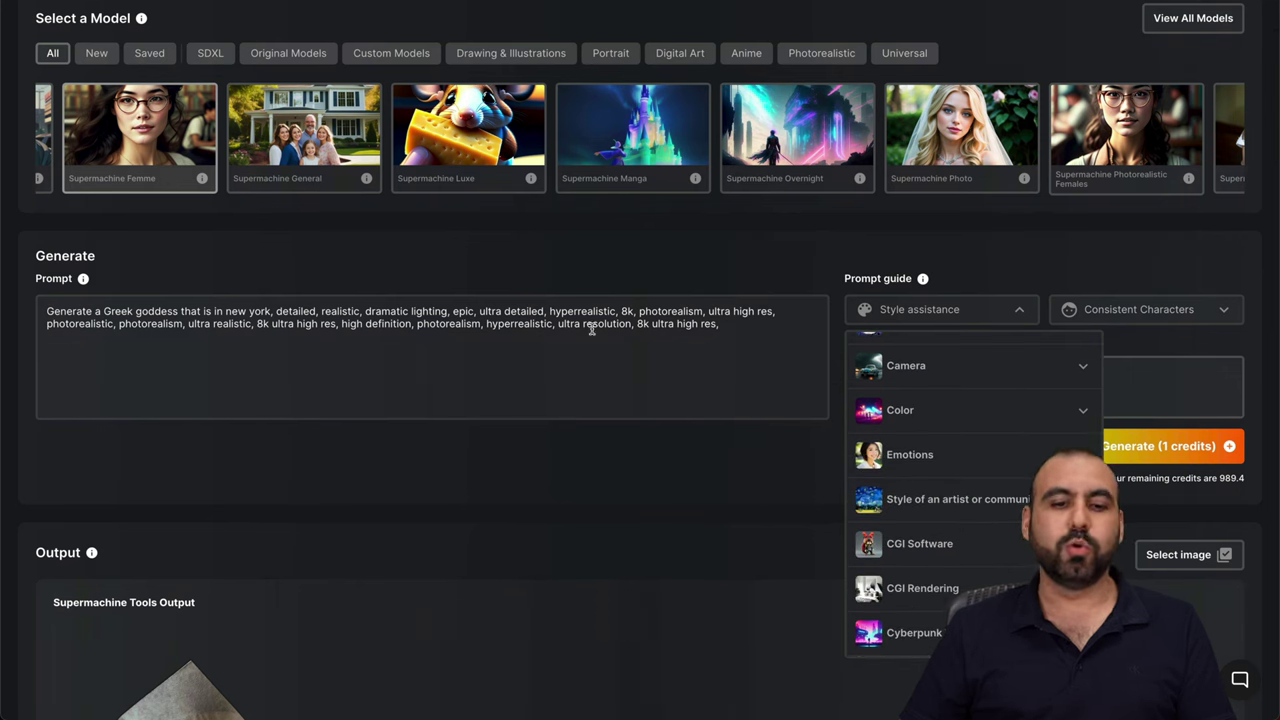
{"action": "left_click", "coordinate": [1053, 242]}
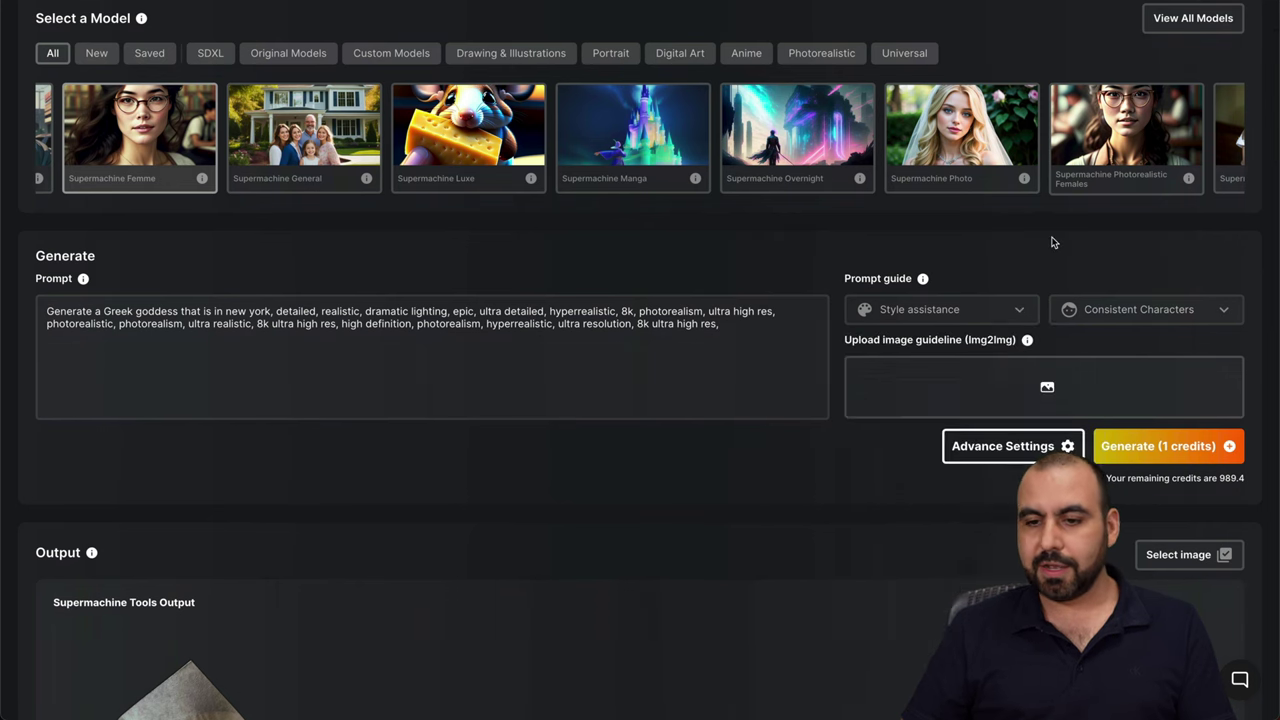
- Check the Consistent Characters list, then generate the image for 1 credit
{"action": "left_click", "coordinate": [1146, 311]}
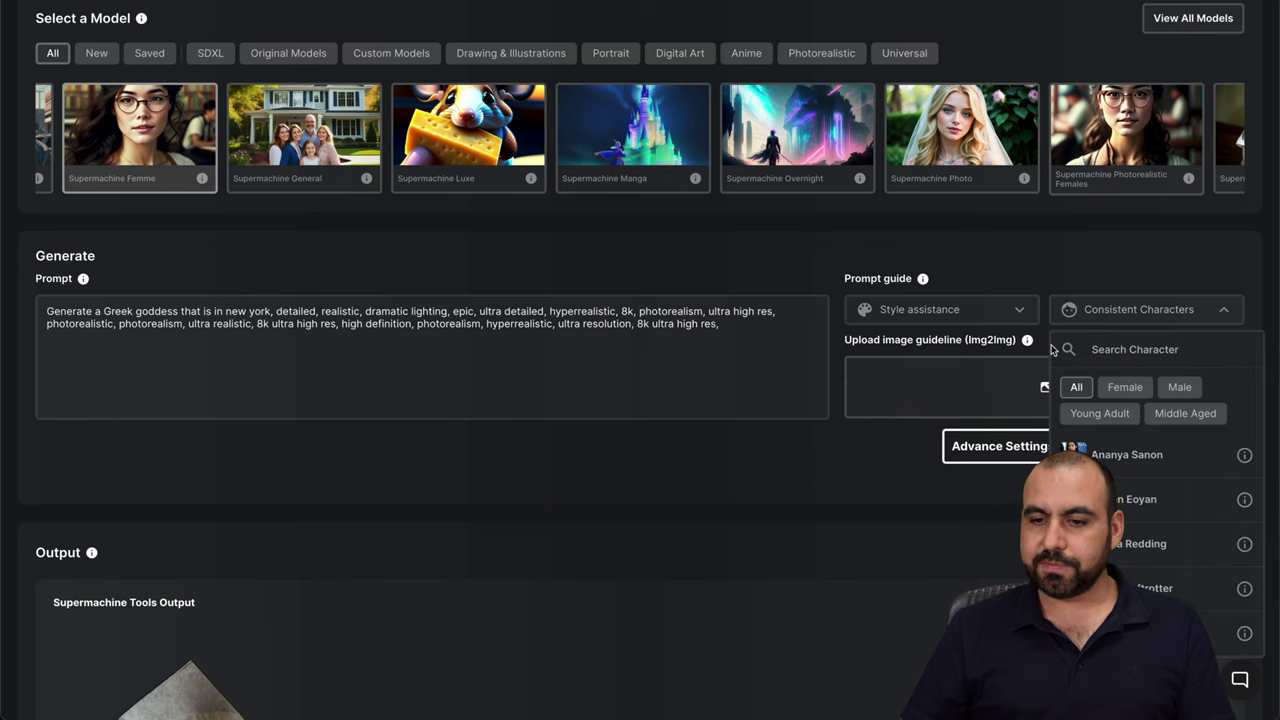
{"action": "left_click", "coordinate": [1075, 232]}
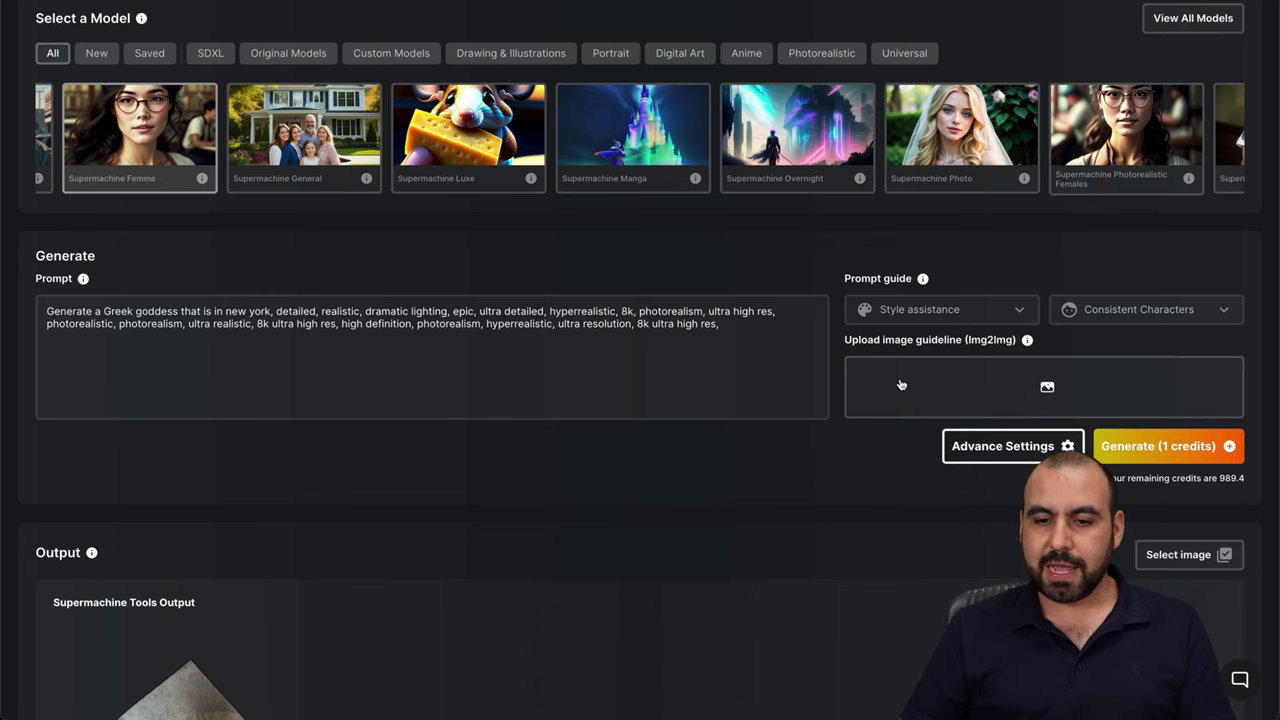
{"action": "scroll", "coordinate": [1003, 374], "scroll_direction": "up", "scroll_amount": 2}
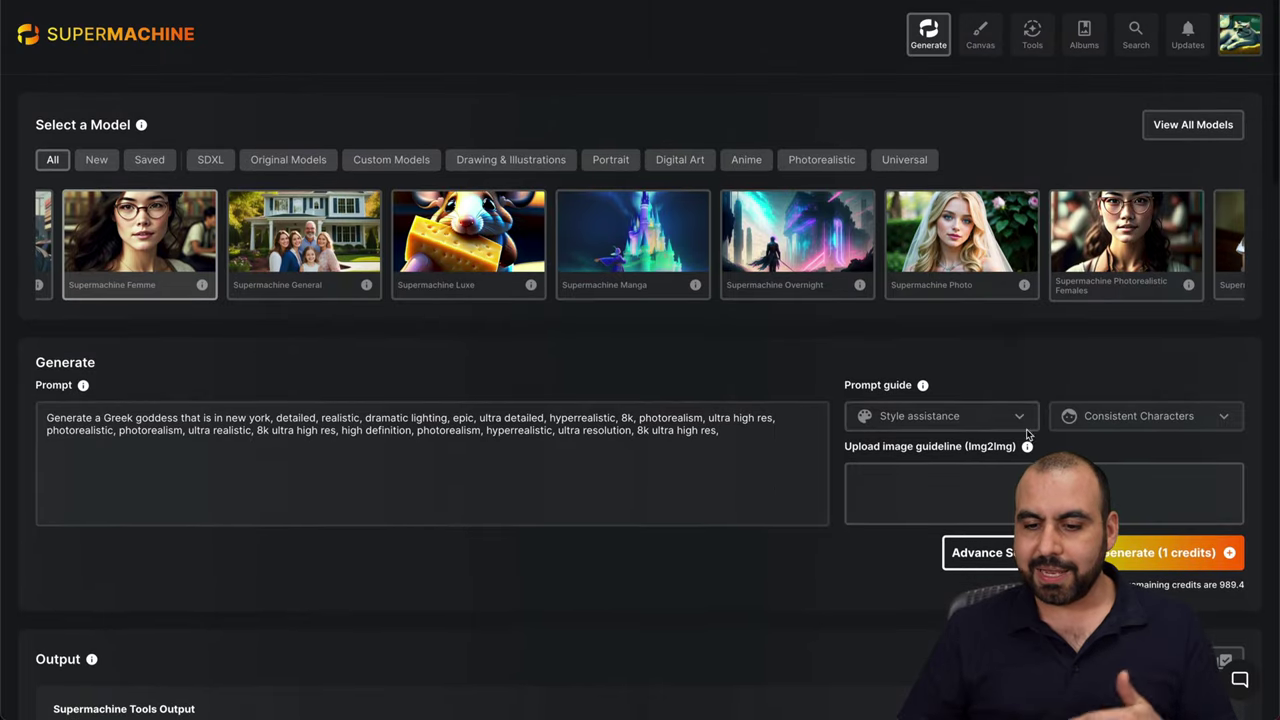
{"action": "left_click", "coordinate": [1126, 552]}
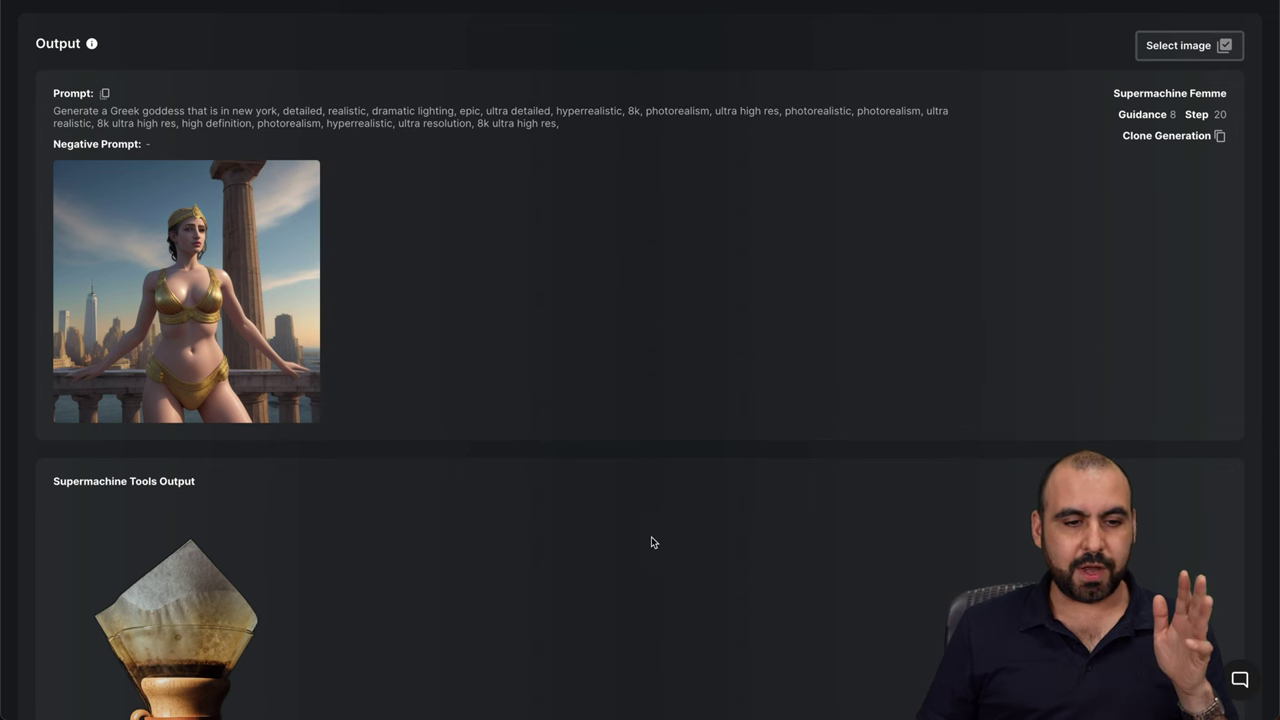
- Wait for the goddess image to fully render with Guidance 8 and Step 20, then return to the top
{"action": "mouse_move", "coordinate": [60, 314]}
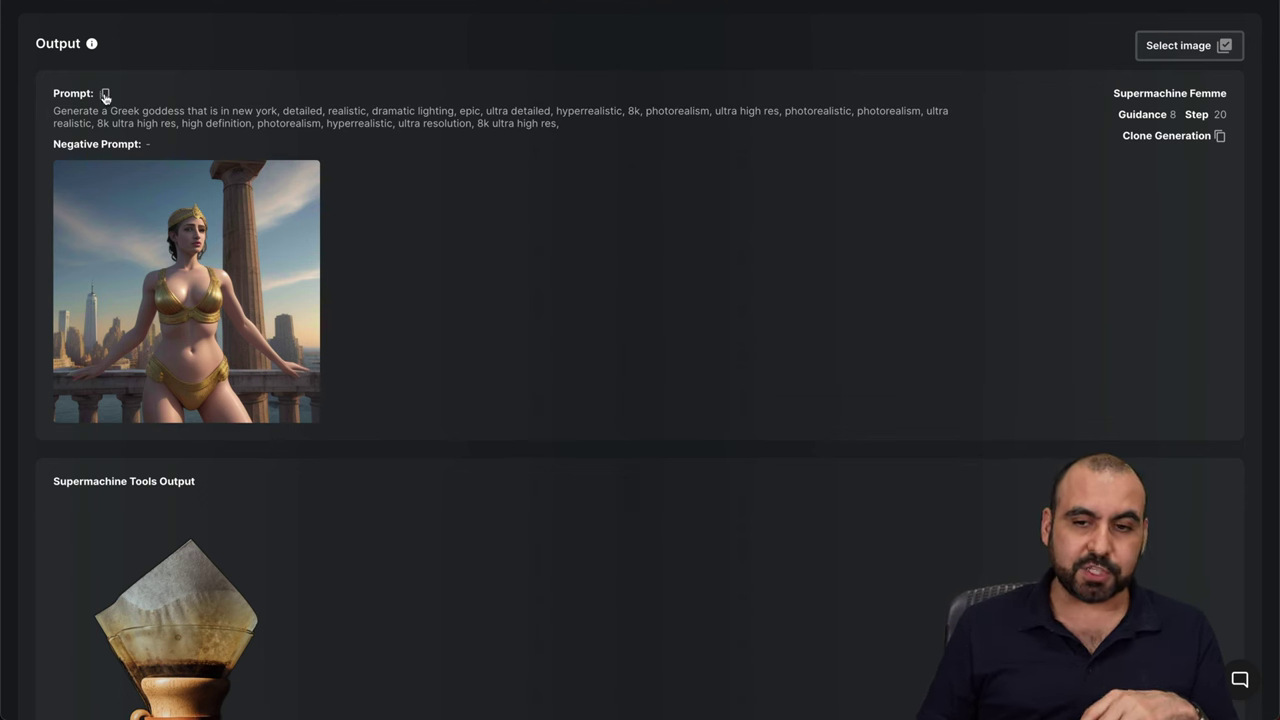
{"action": "scroll", "coordinate": [594, 420], "scroll_direction": "up", "scroll_amount": 5}
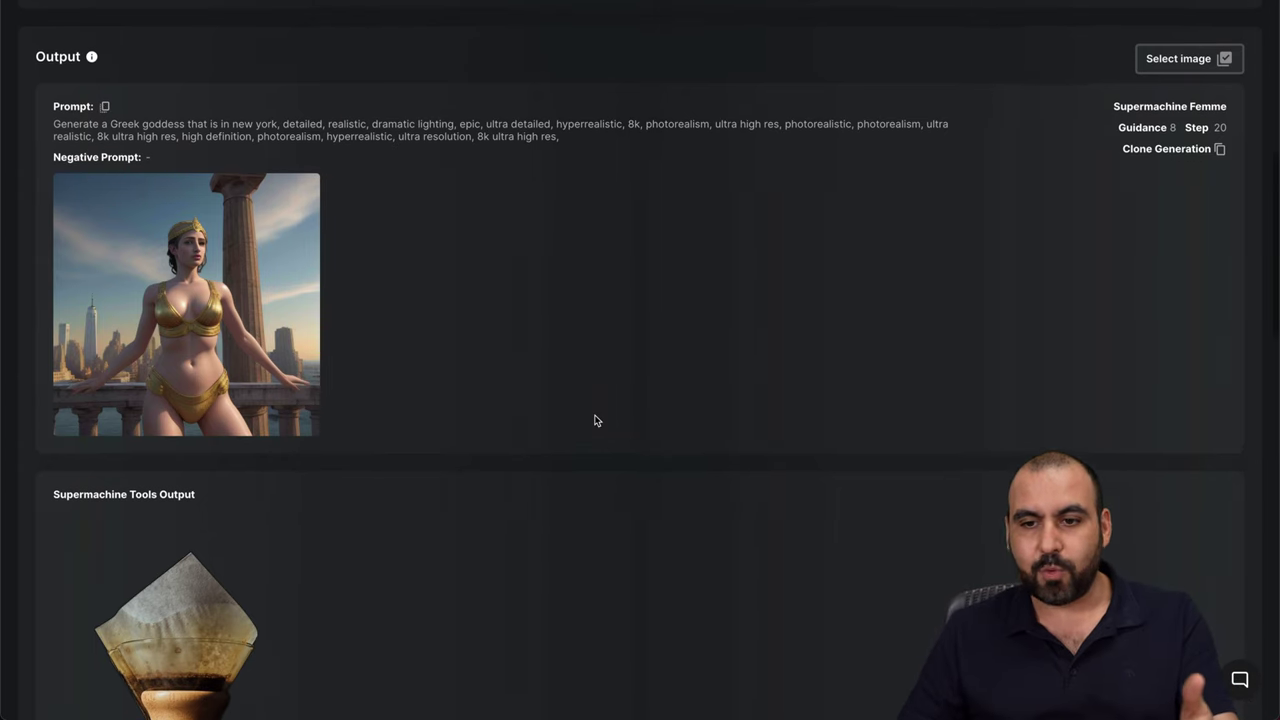
{"action": "scroll", "coordinate": [594, 420], "scroll_direction": "up", "scroll_amount": 2}
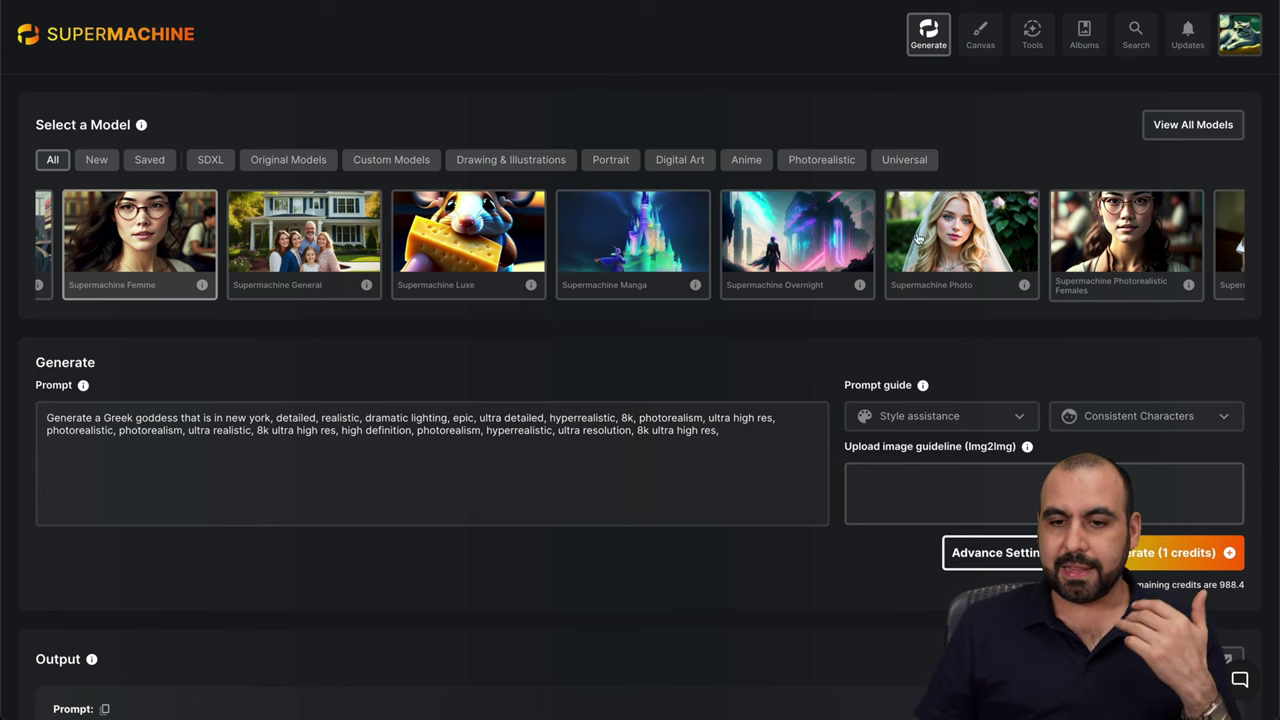
- Choose the Supermachine Photo model card, raising the cost to 1.2 credits
{"action": "left_click", "coordinate": [948, 236]}
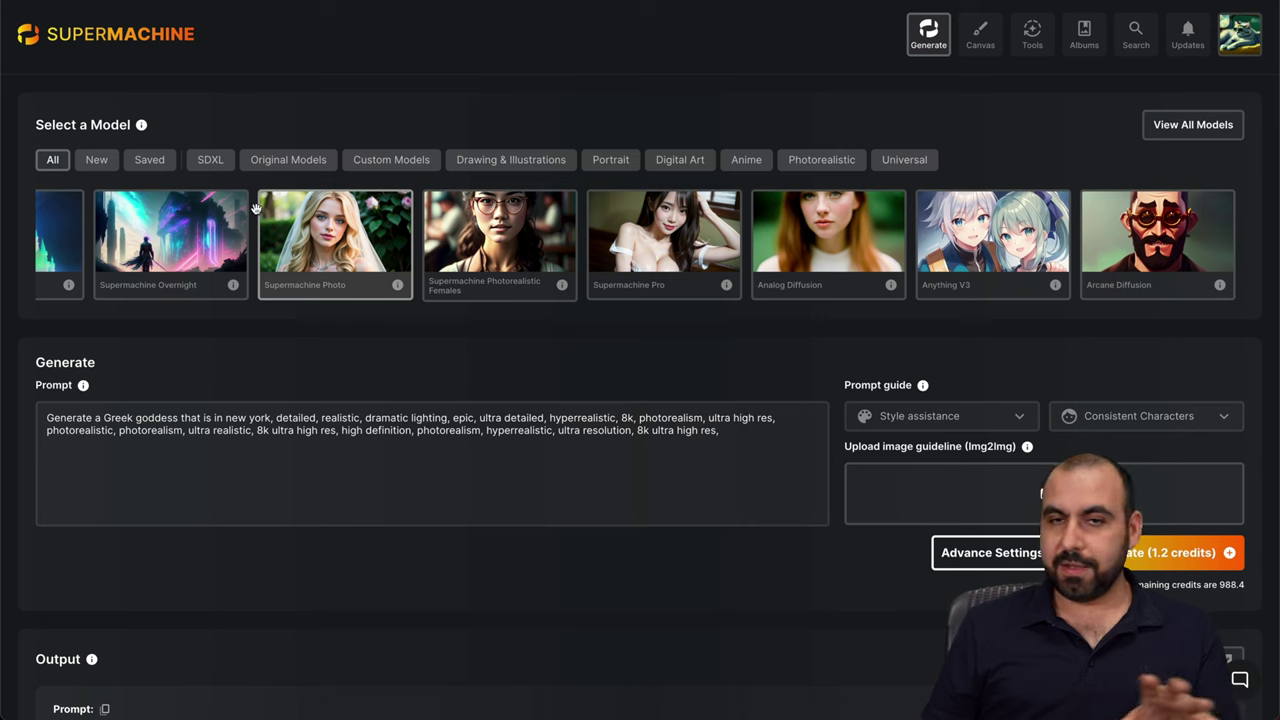
- Switch to the Canvas page and browse the past outputs below the blank drawing area
{"action": "left_click", "coordinate": [980, 35]}
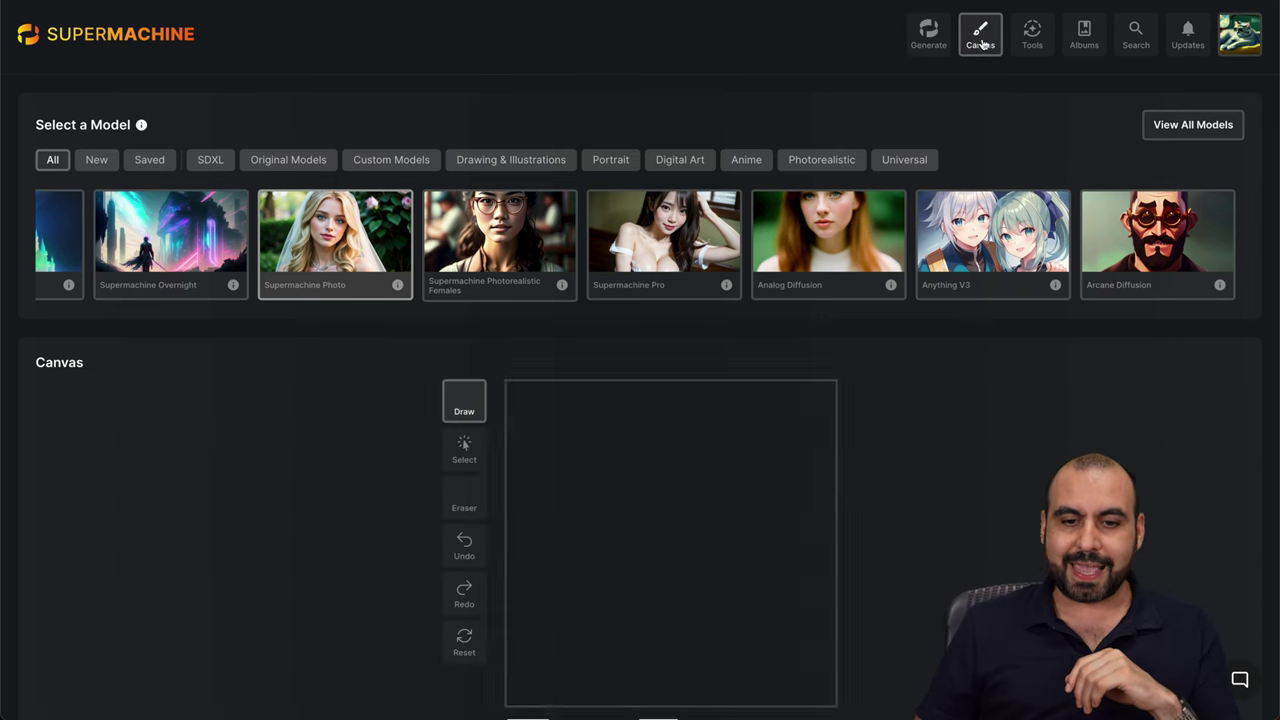
{"action": "scroll", "coordinate": [780, 300], "scroll_direction": "down", "scroll_amount": 2}
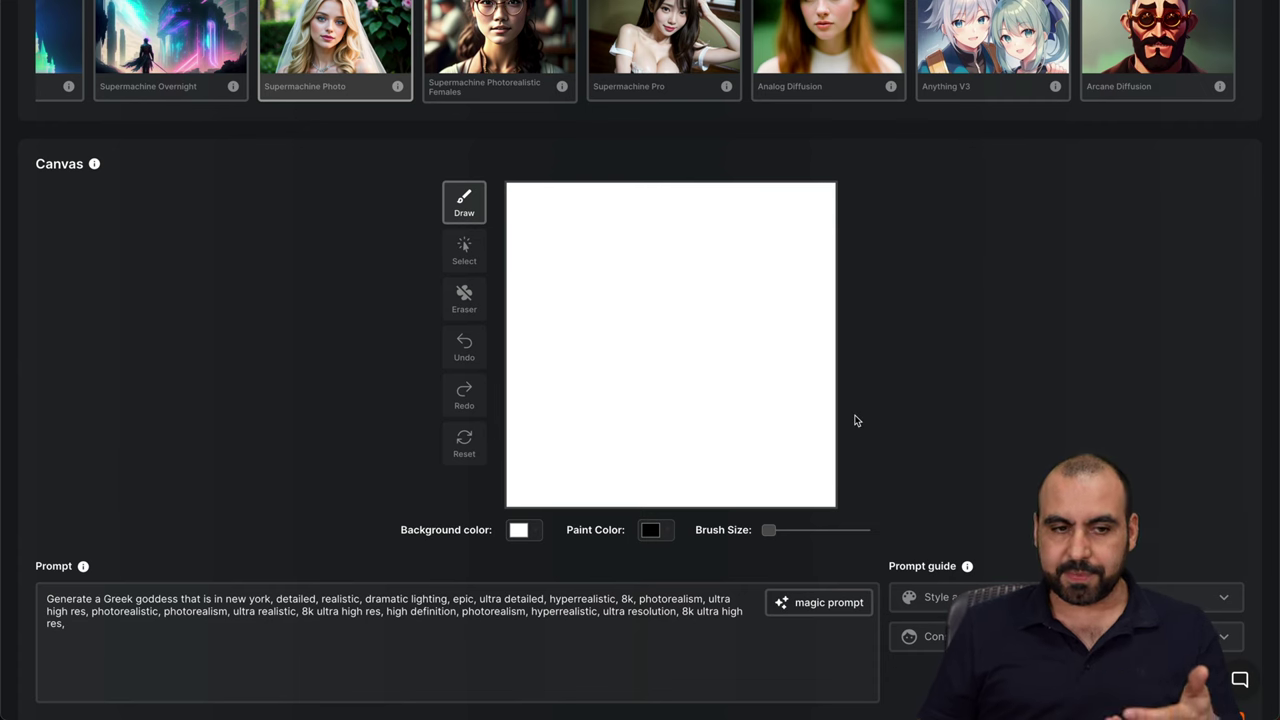
{"action": "scroll", "coordinate": [855, 421], "scroll_direction": "down", "scroll_amount": 15}
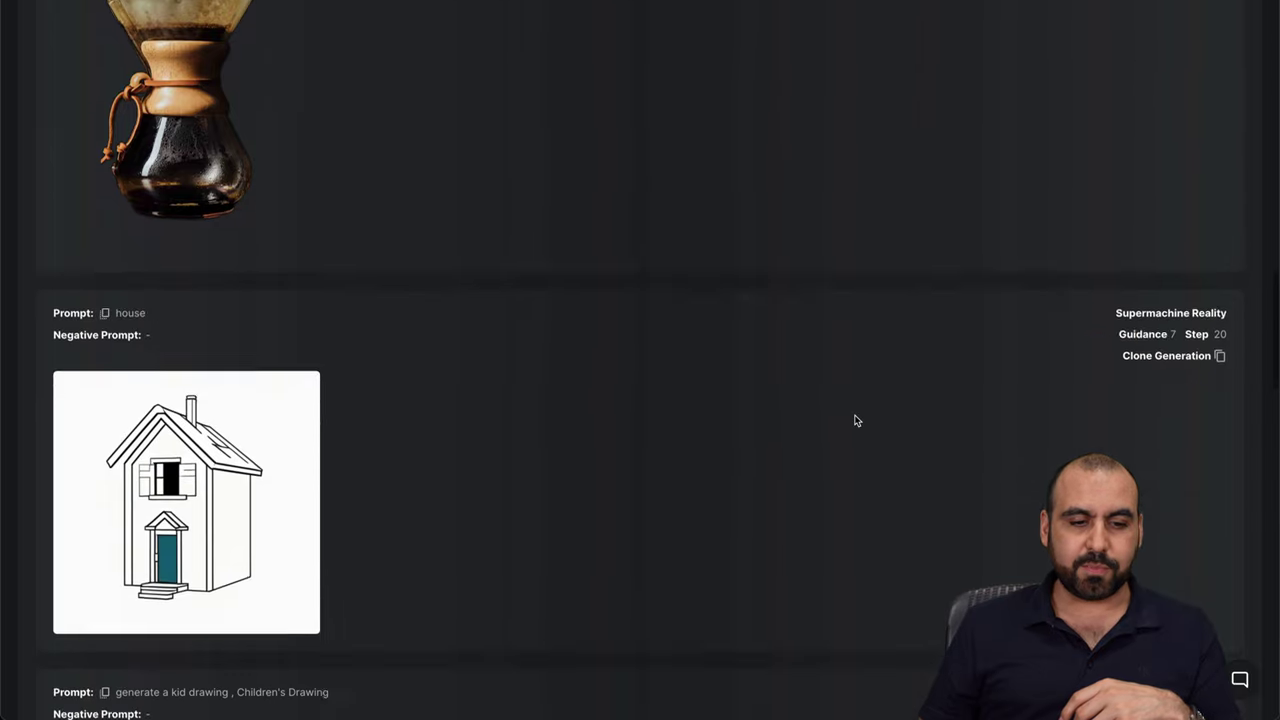
{"action": "scroll", "coordinate": [855, 421], "scroll_direction": "down", "scroll_amount": 4}
{"action": "scroll", "coordinate": [363, 294], "scroll_direction": "up", "scroll_amount": 1}
{"action": "scroll", "coordinate": [500, 291], "scroll_direction": "down", "scroll_amount": 5}
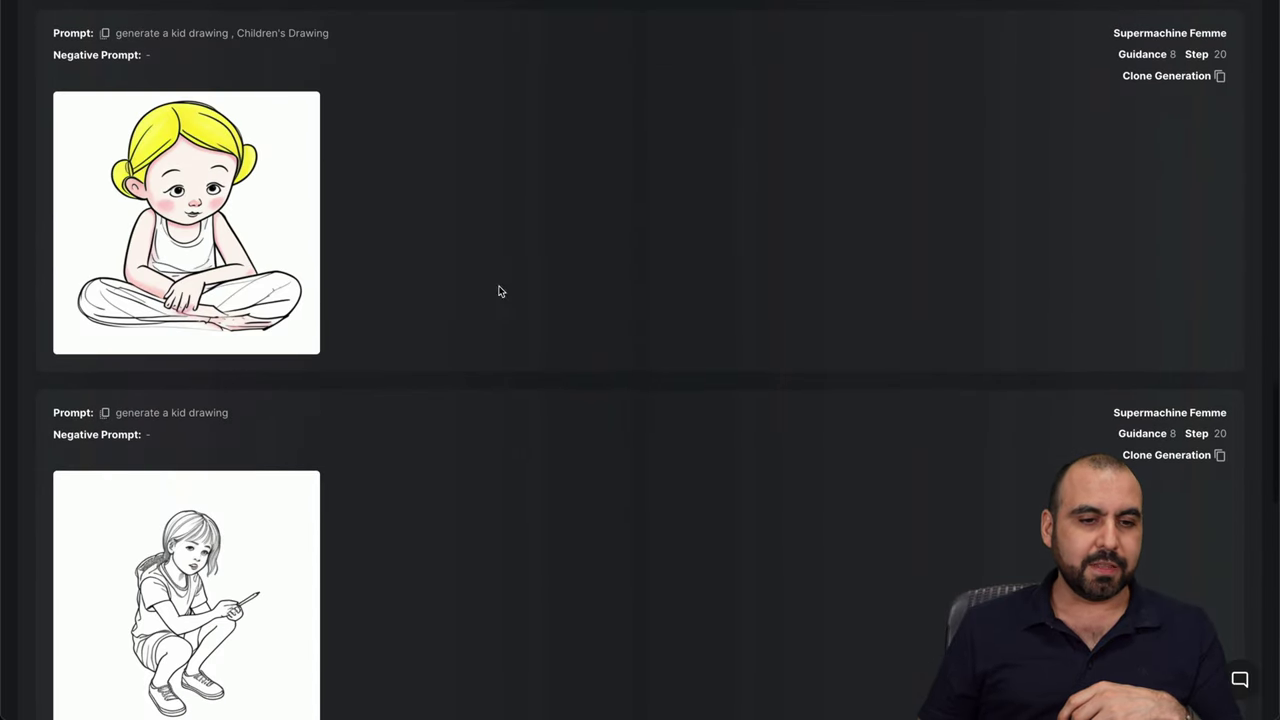
{"action": "scroll", "coordinate": [500, 291], "scroll_direction": "down", "scroll_amount": 9}
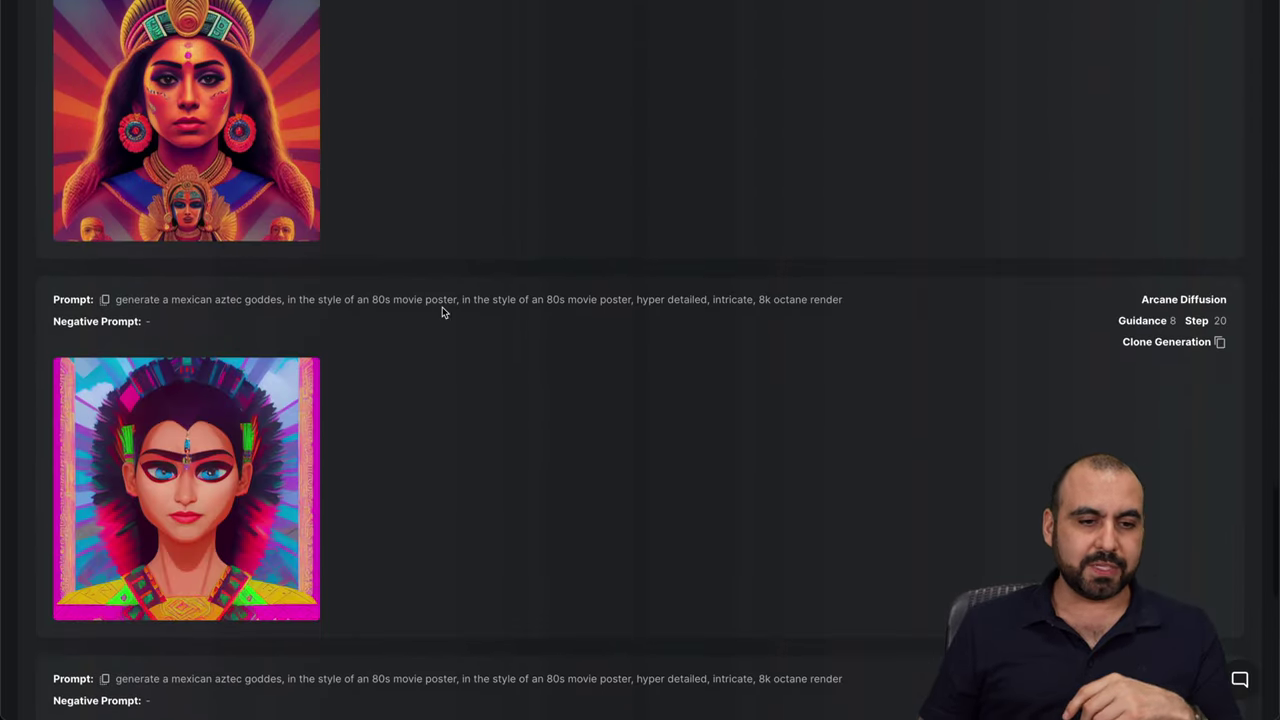
{"action": "scroll", "coordinate": [229, 509], "scroll_direction": "down", "scroll_amount": 6}
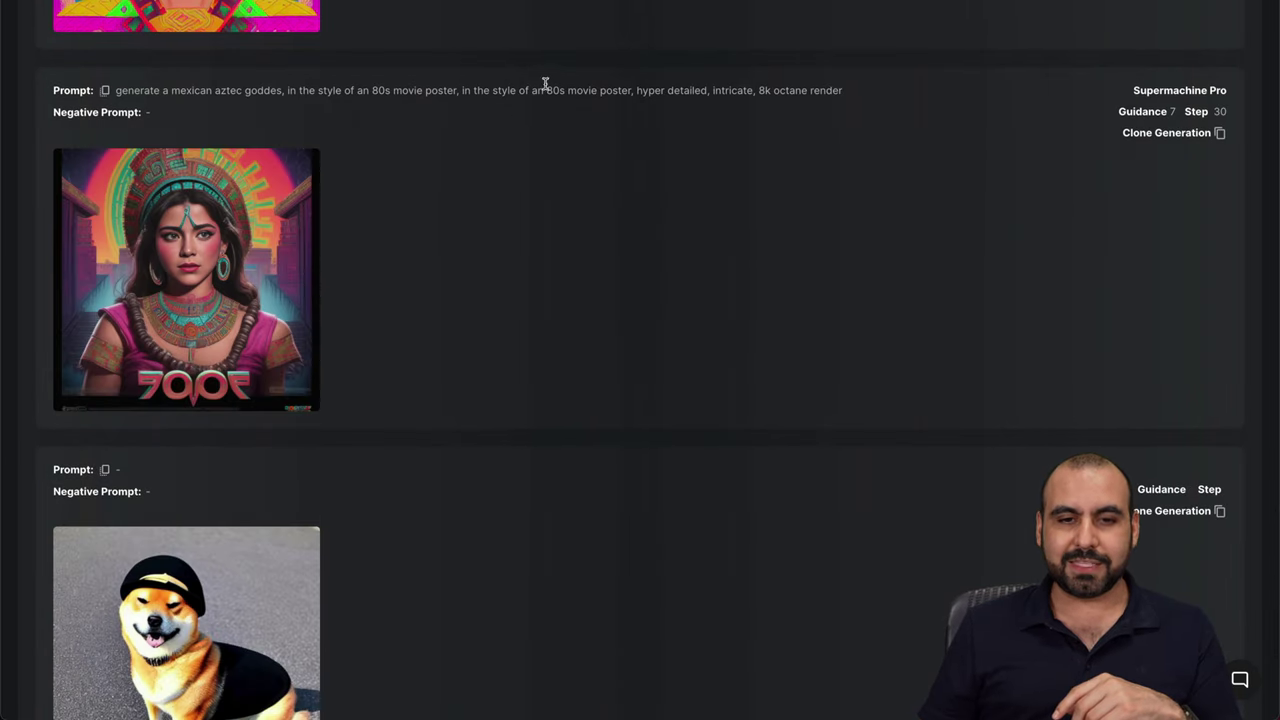
{"action": "left_click_drag", "start_coordinate": [545, 88], "coordinate": [600, 90]}
{"action": "left_click", "coordinate": [494, 177]}
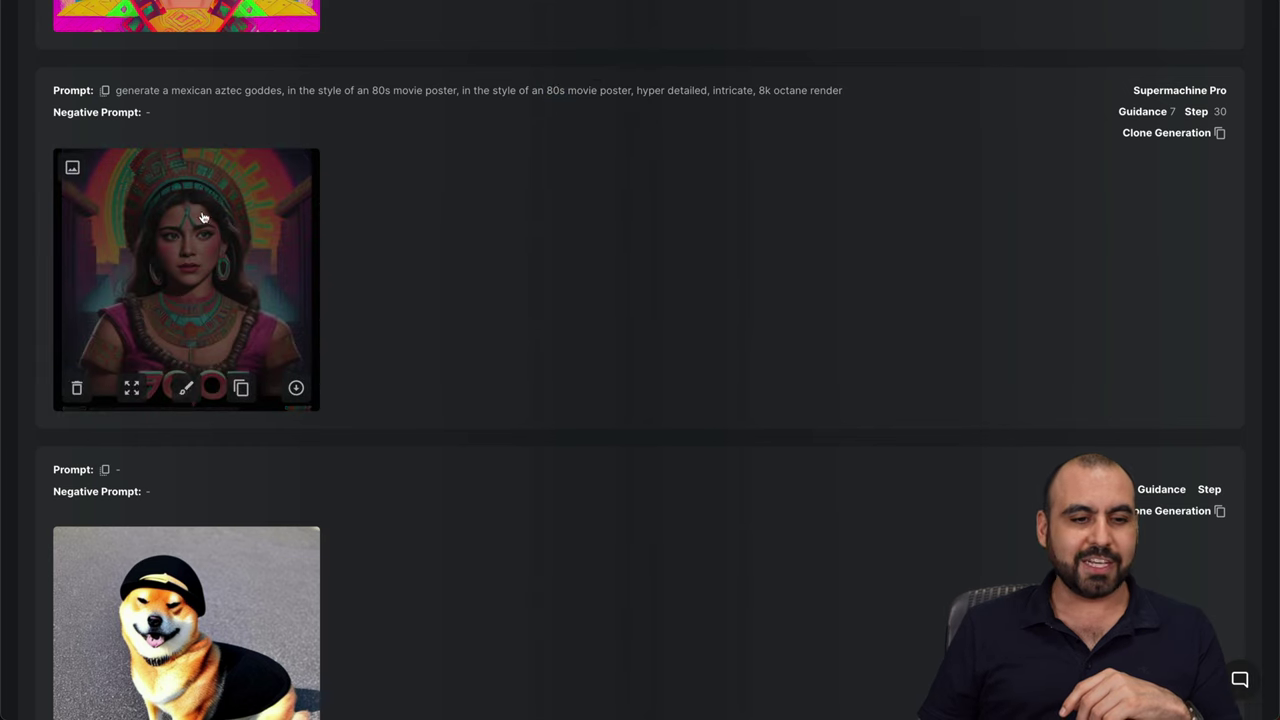
{"action": "scroll", "coordinate": [422, 344], "scroll_direction": "up", "scroll_amount": 20}
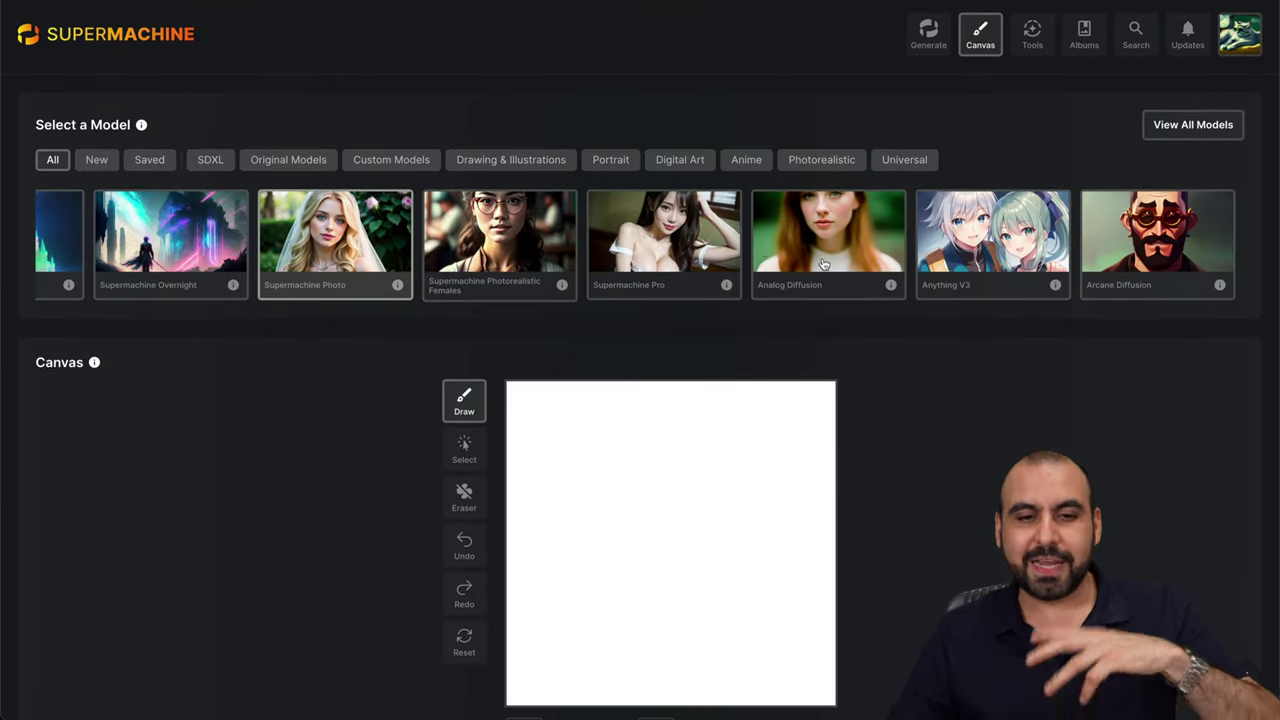
{"action": "left_click", "coordinate": [1031, 35]}
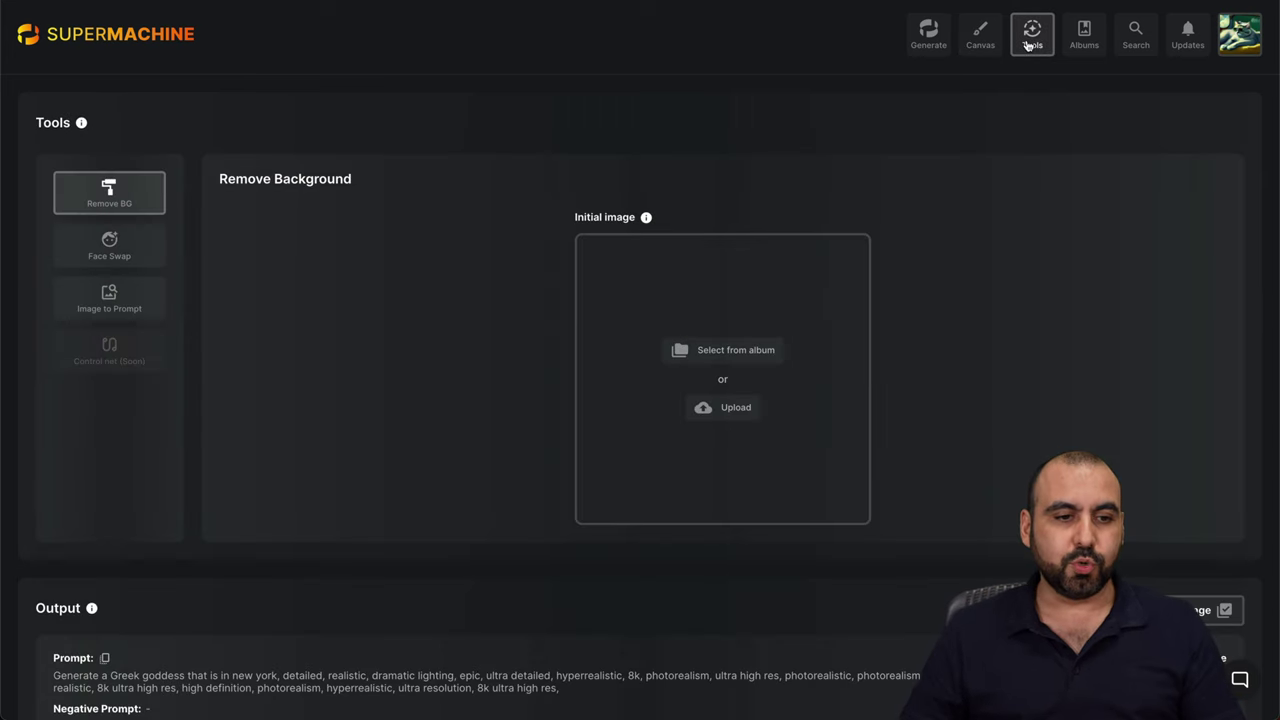
{"action": "scroll", "coordinate": [471, 389], "scroll_direction": "down", "scroll_amount": 9}
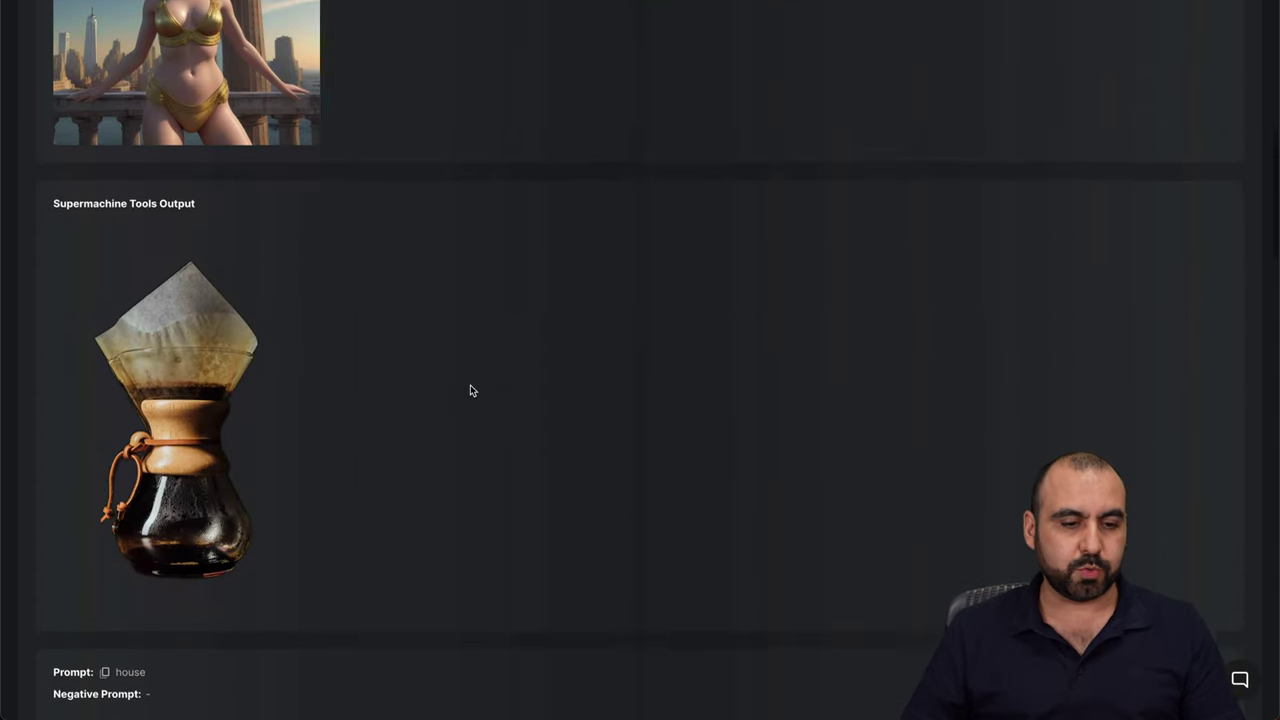
{"action": "scroll", "coordinate": [661, 452], "scroll_direction": "up", "scroll_amount": 10}
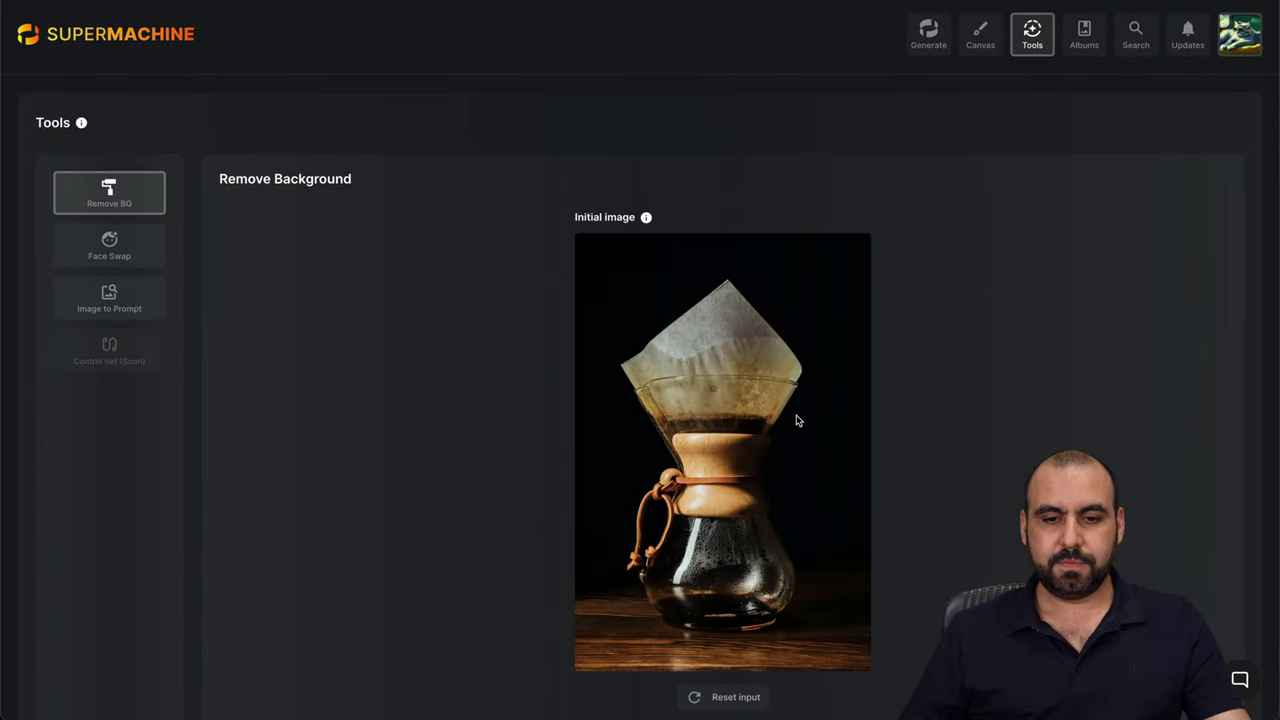
{"action": "scroll", "coordinate": [735, 474], "scroll_direction": "down", "scroll_amount": 10}
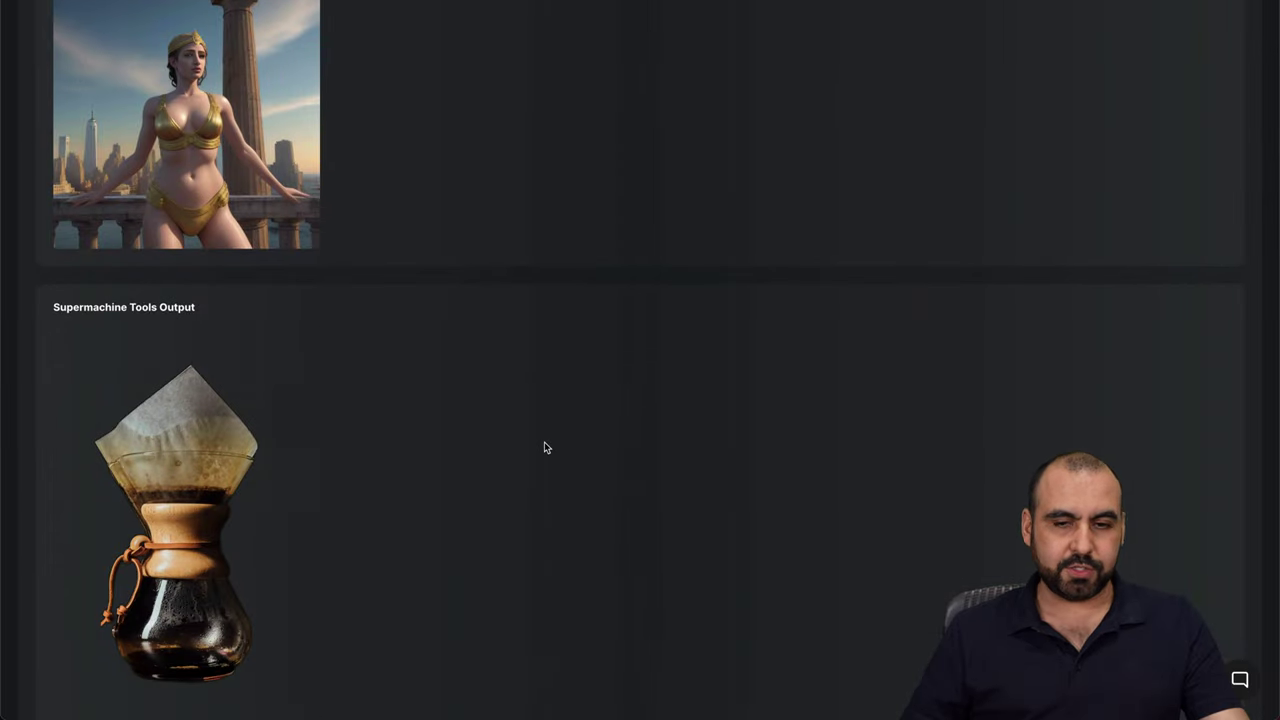
{"action": "scroll", "coordinate": [543, 443], "scroll_direction": "up", "scroll_amount": 10}
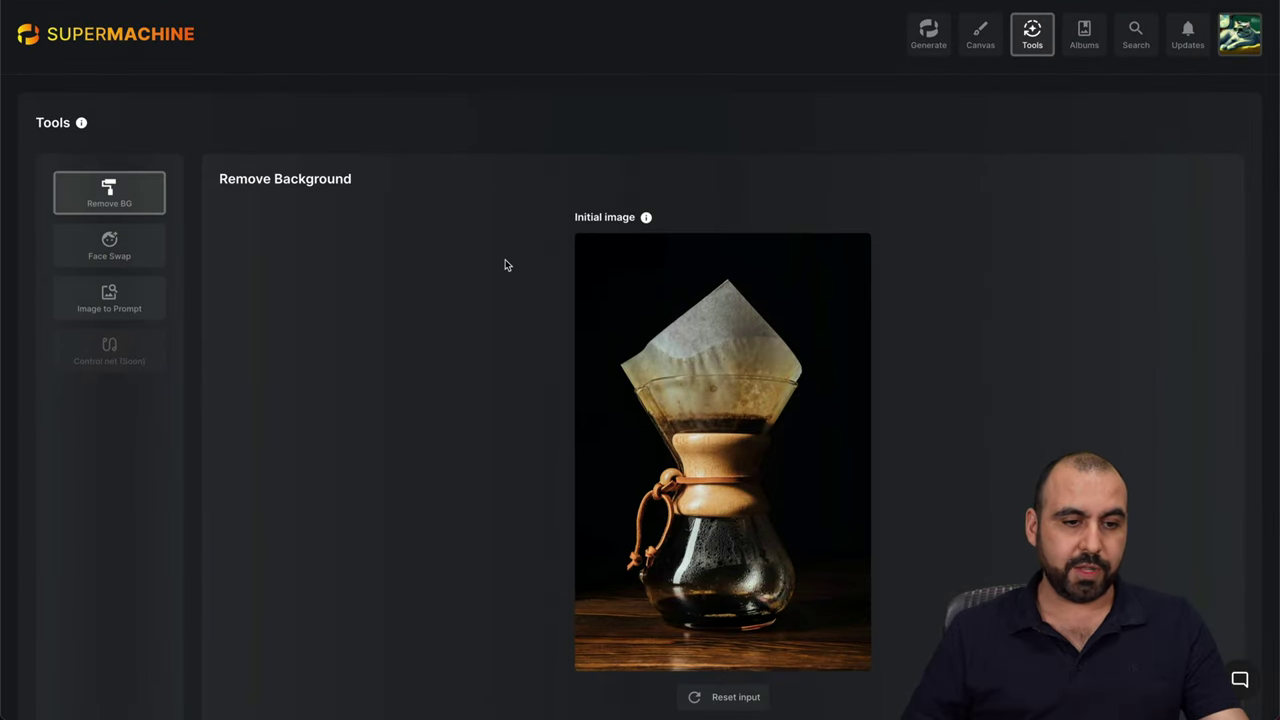
{"action": "scroll", "coordinate": [505, 263], "scroll_direction": "down", "scroll_amount": 10}
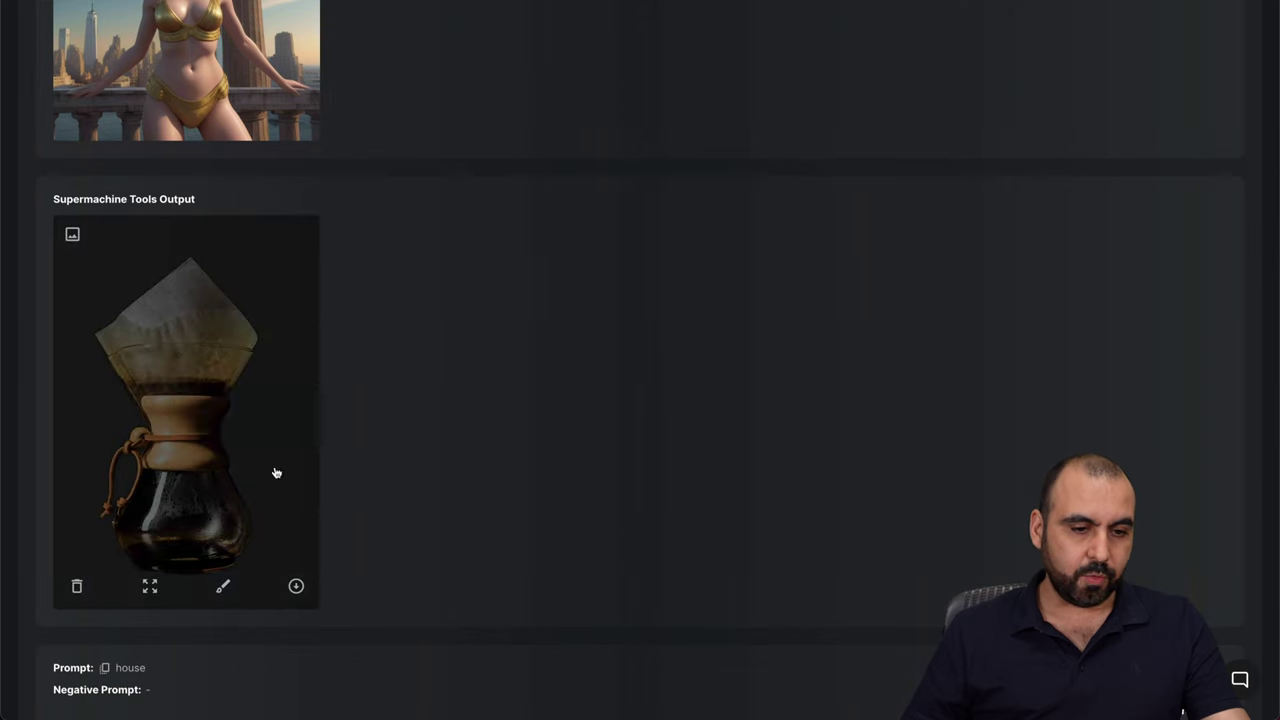
{"action": "left_click", "coordinate": [221, 394]}
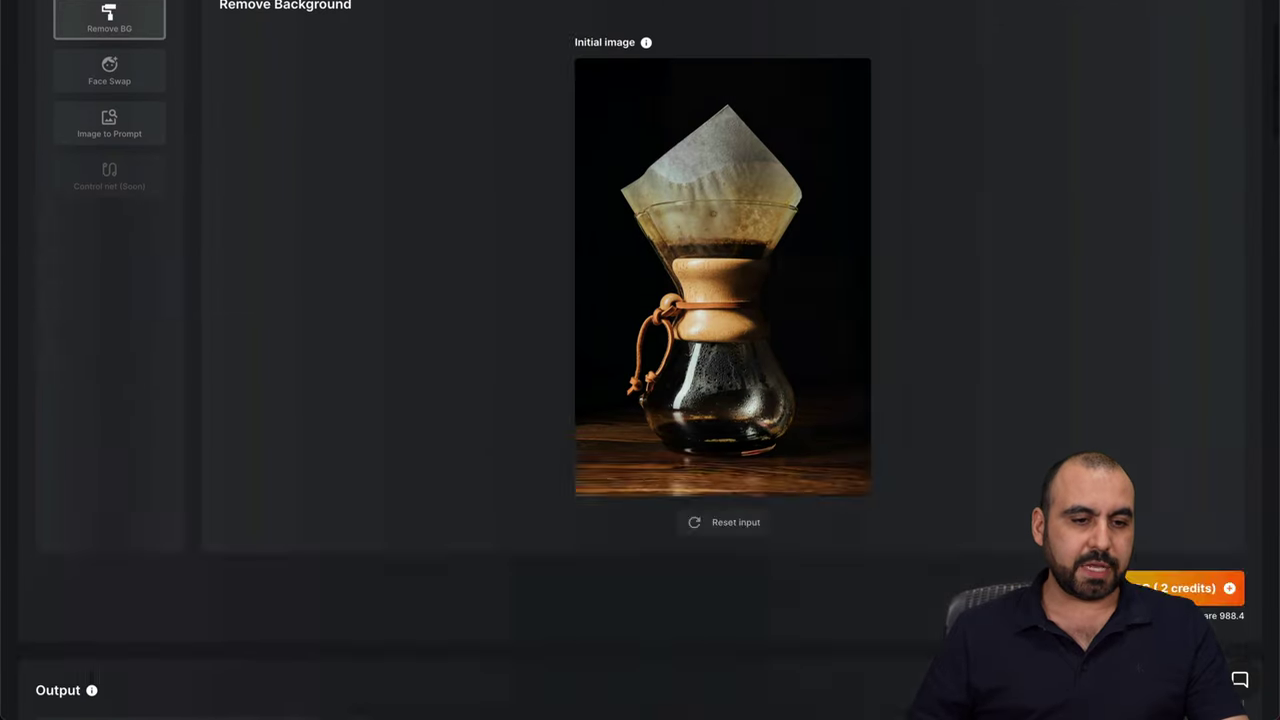
- Run Image to Prompt's Convert to Prompt on the Chemex coffee maker photo
{"action": "left_click", "coordinate": [128, 254]}
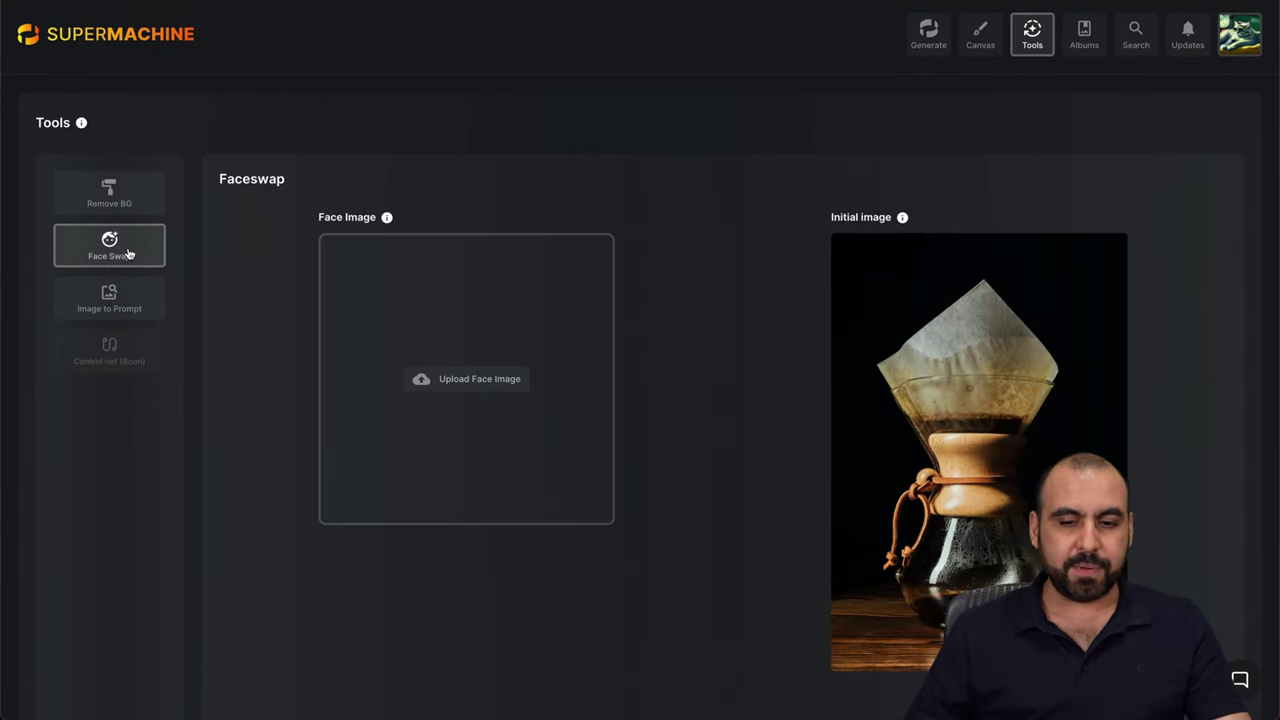
{"action": "left_click", "coordinate": [127, 305]}
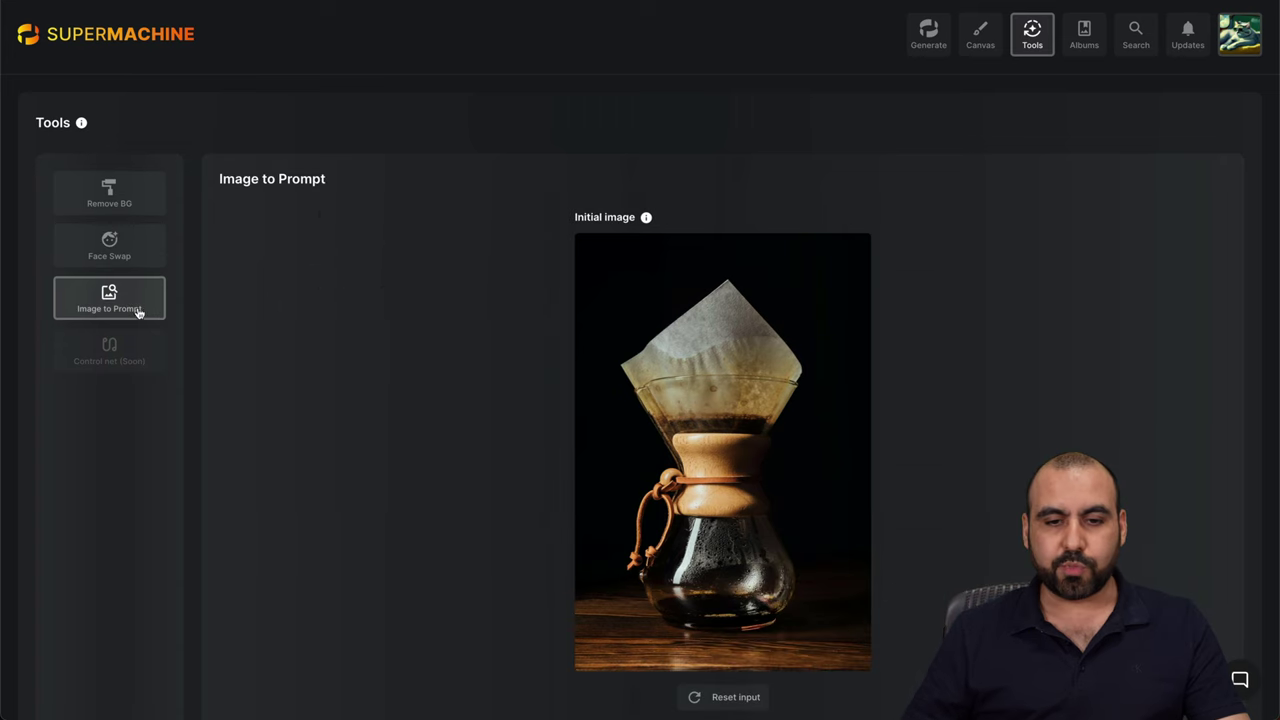
{"action": "scroll", "coordinate": [712, 536], "scroll_direction": "down", "scroll_amount": 2}
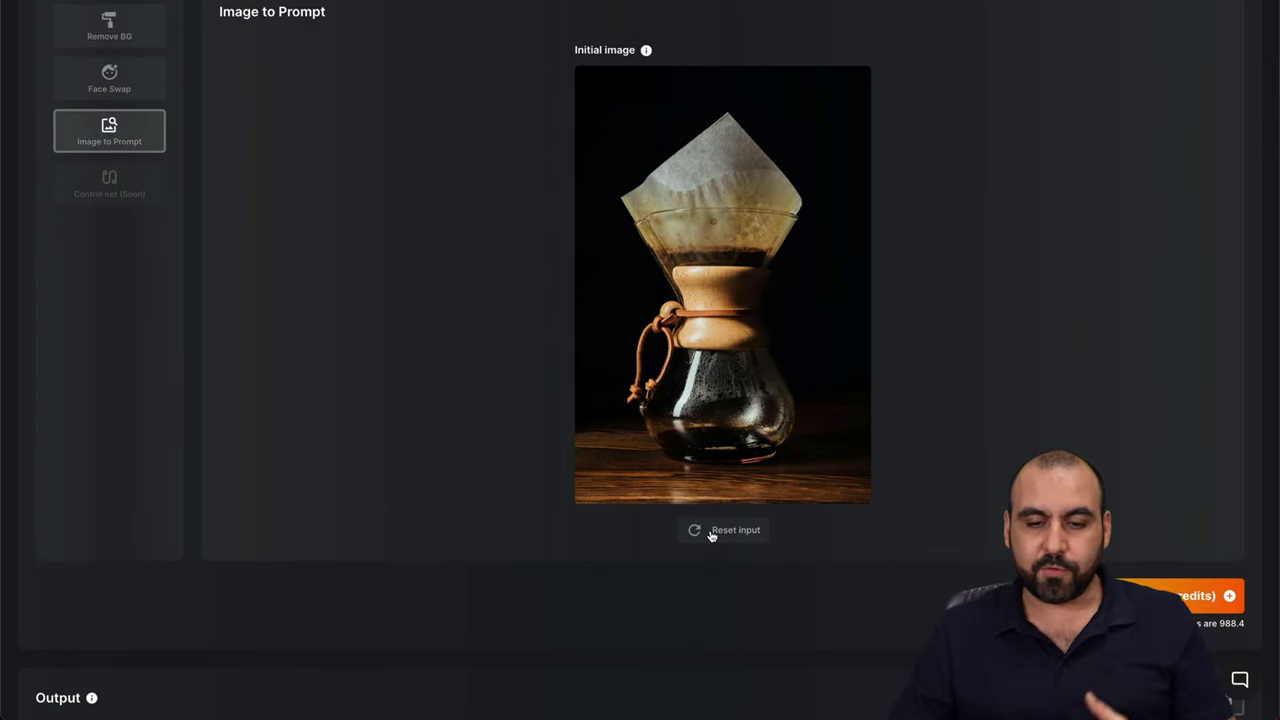
{"action": "scroll", "coordinate": [845, 590], "scroll_direction": "down", "scroll_amount": 2}
{"action": "scroll", "coordinate": [845, 590], "scroll_direction": "down", "scroll_amount": 20}
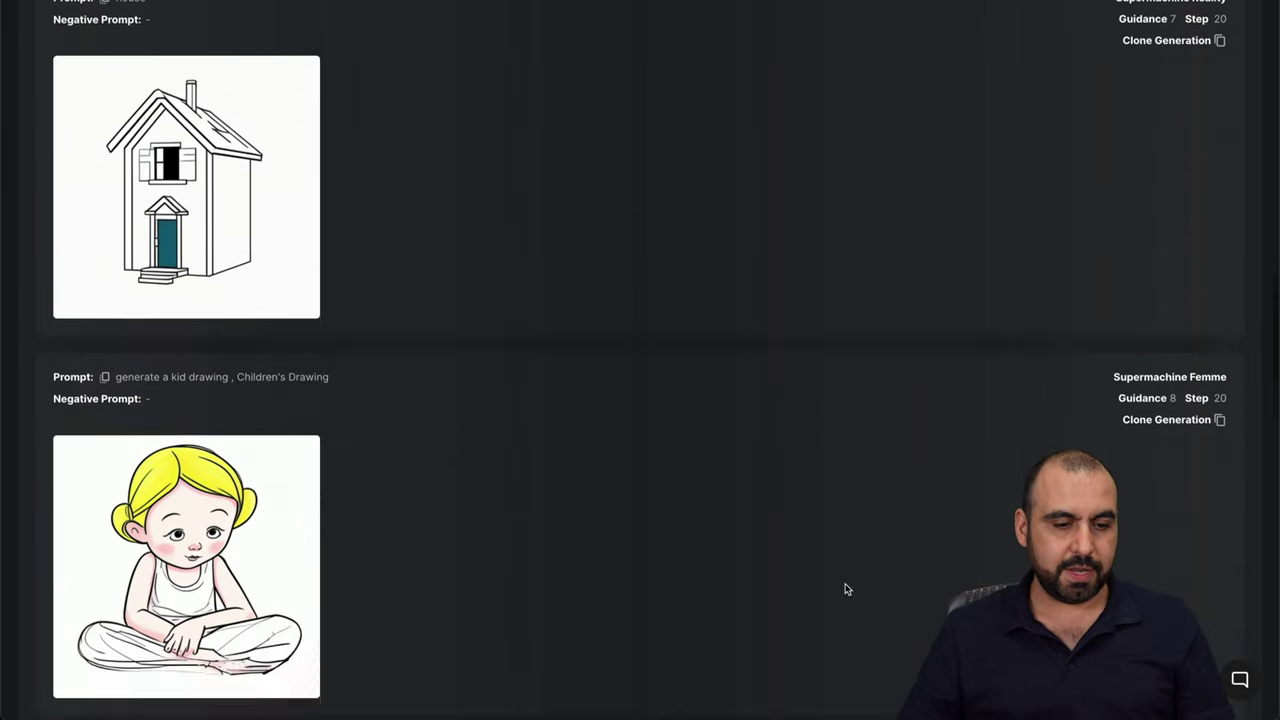
{"action": "scroll", "coordinate": [845, 589], "scroll_direction": "down", "scroll_amount": 5}
{"action": "scroll", "coordinate": [845, 589], "scroll_direction": "up", "scroll_amount": 20}
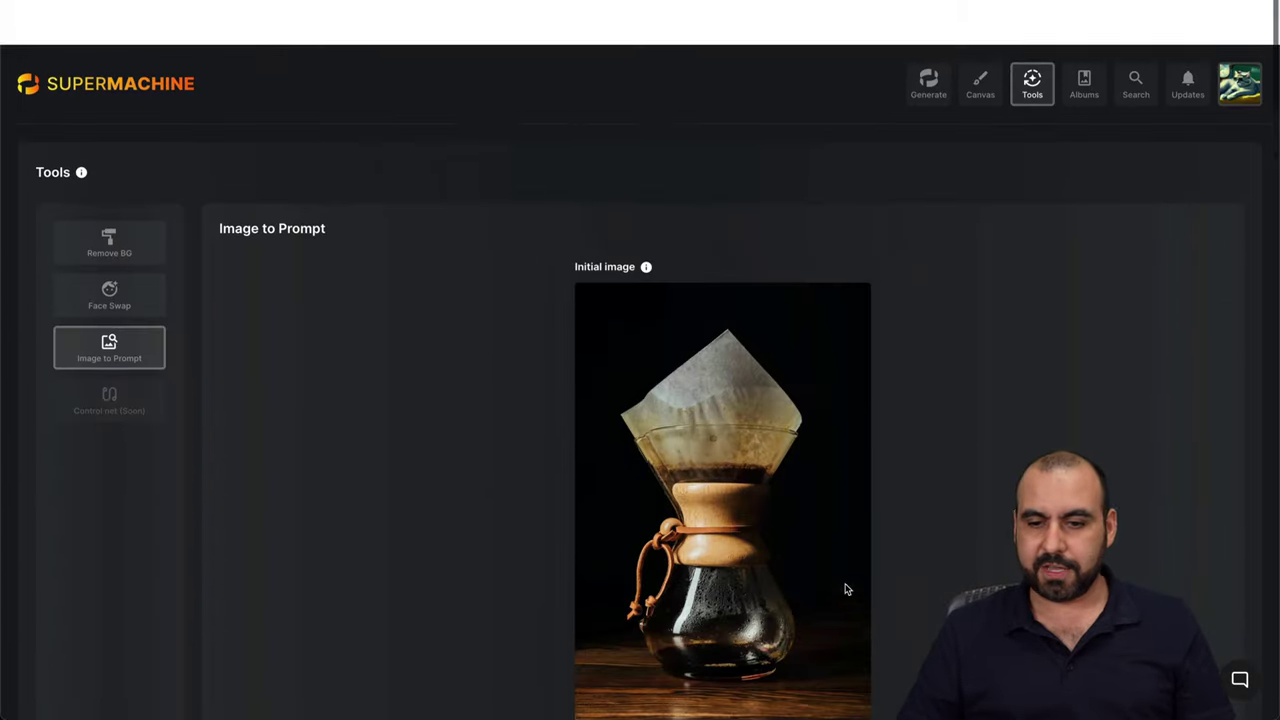
{"action": "scroll", "coordinate": [855, 583], "scroll_direction": "down", "scroll_amount": 2}
{"action": "scroll", "coordinate": [865, 578], "scroll_direction": "down", "scroll_amount": 2}
{"action": "left_click", "coordinate": [1097, 460]}
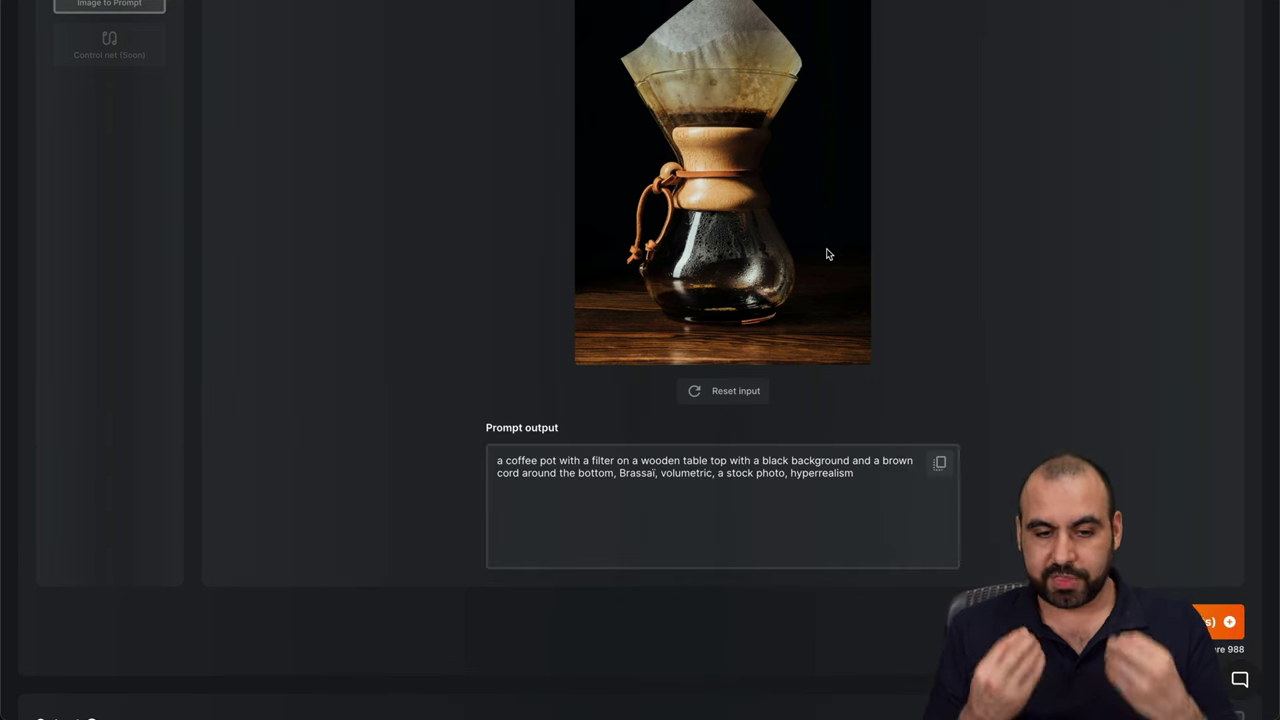
- Select the generated prompt text describing a coffee pot on a wooden table
{"action": "left_click", "coordinate": [895, 482]}
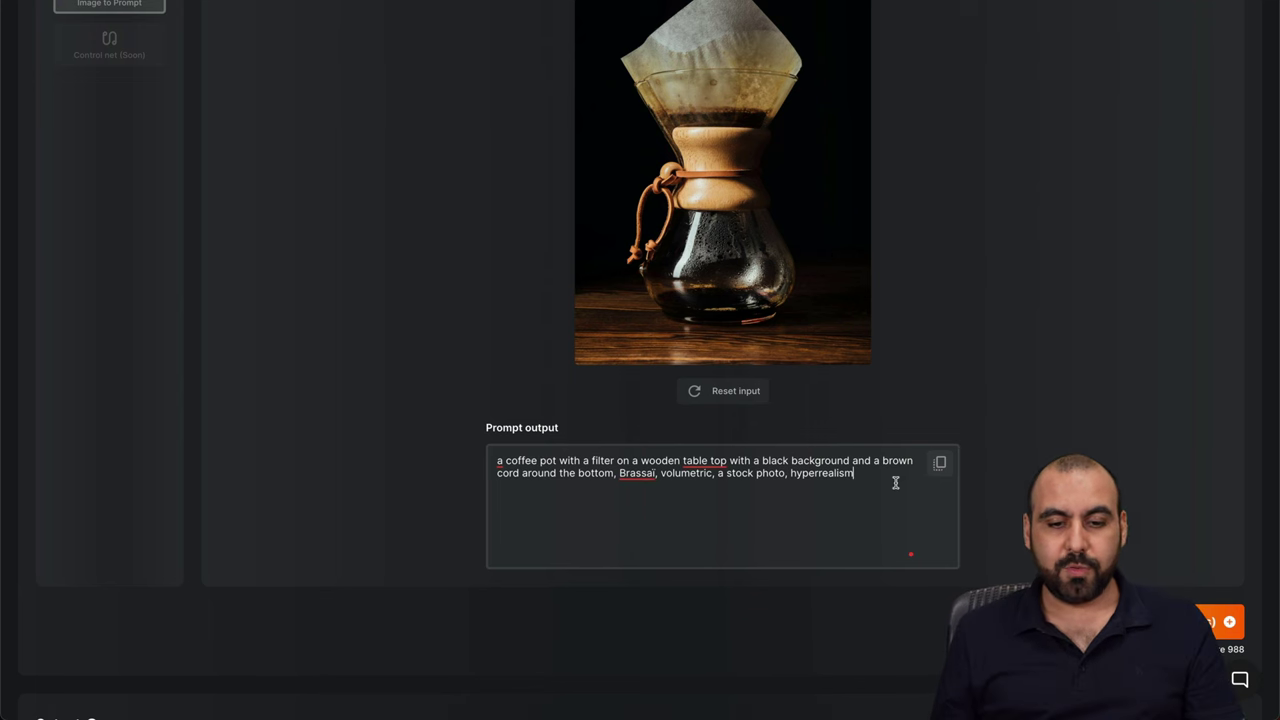
{"action": "mouse_move", "coordinate": [642, 472]}
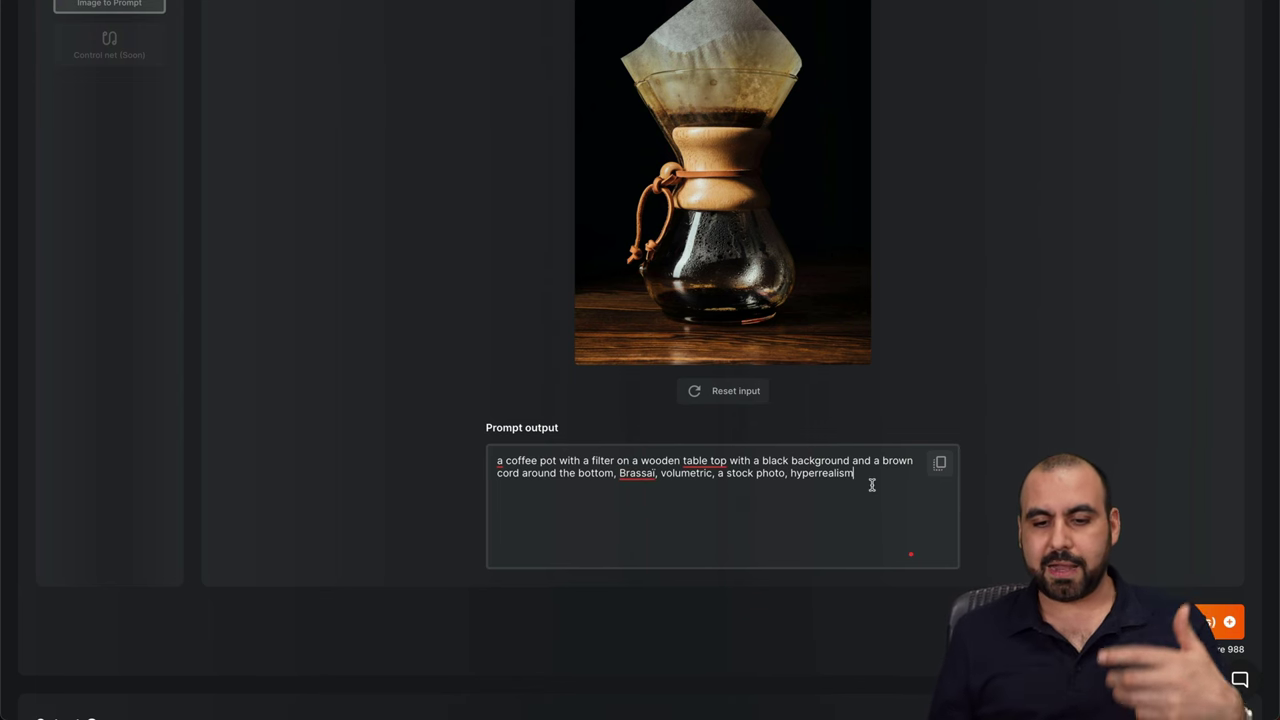
{"action": "left_click_drag", "start_coordinate": [885, 482], "coordinate": [467, 442]}
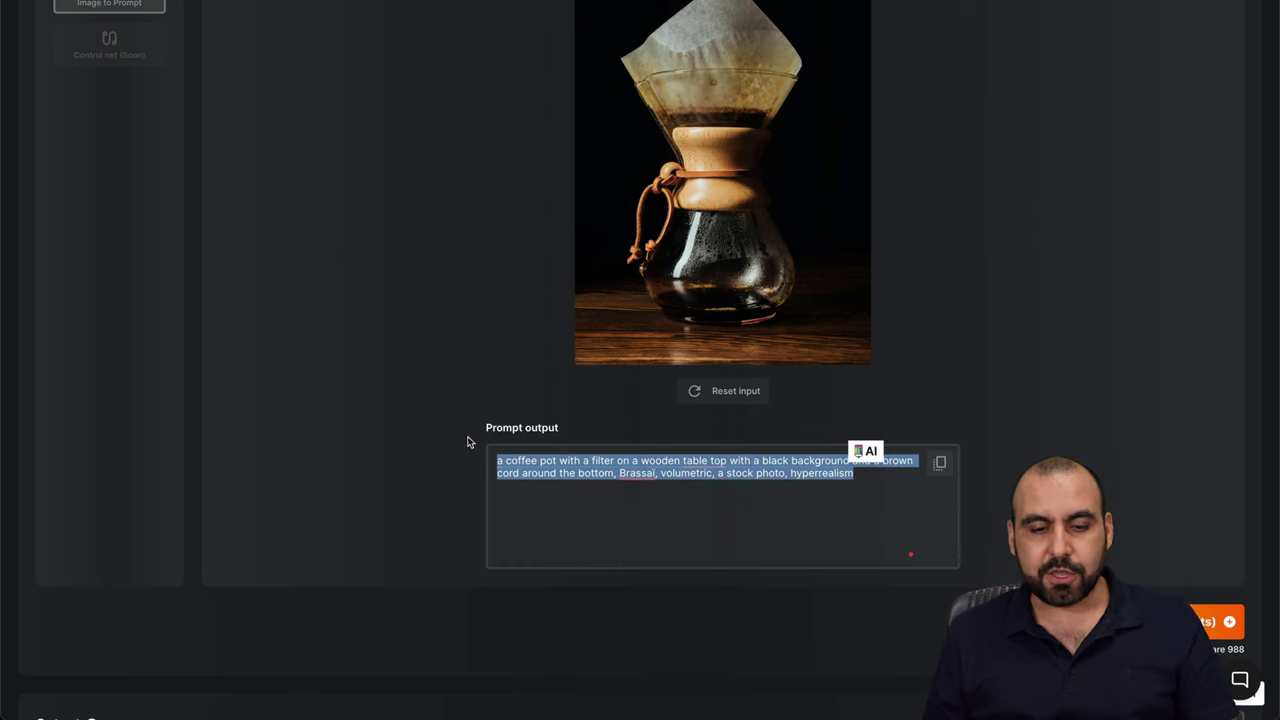
{"action": "scroll", "coordinate": [552, 430], "scroll_direction": "up", "scroll_amount": 3}
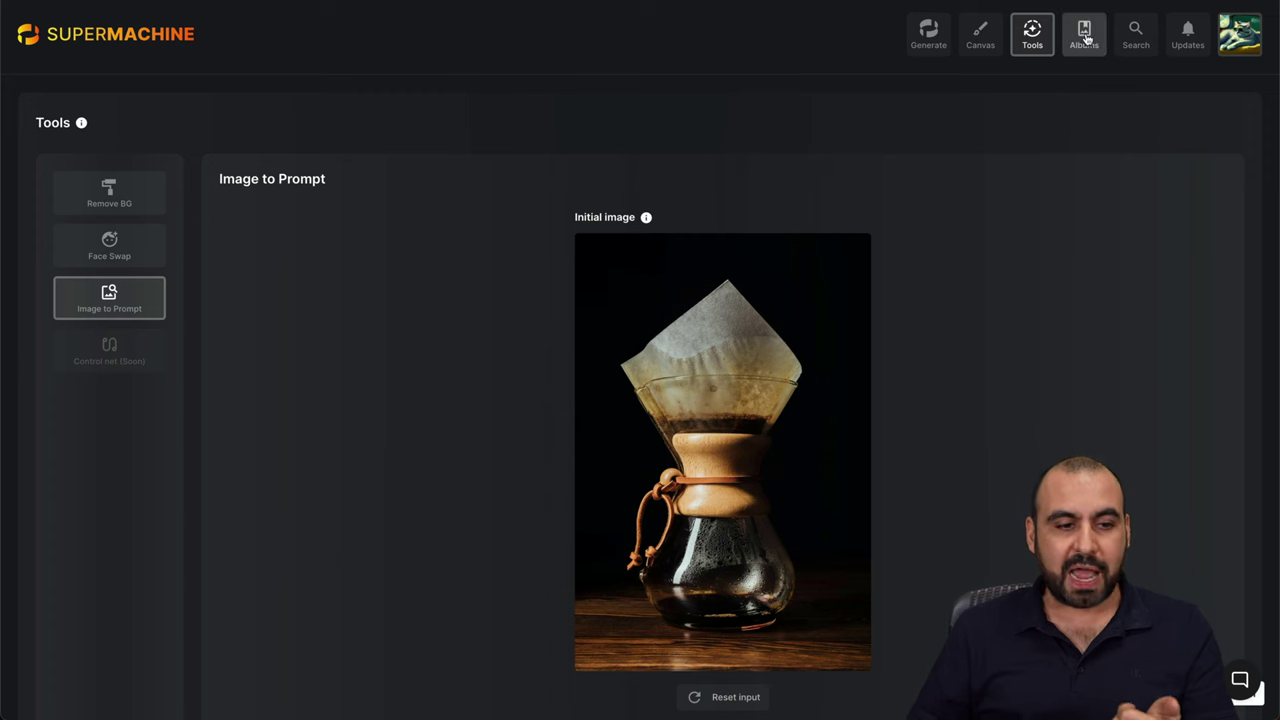
- Open Albums and look over the generated image thumbnails in the Home album
{"action": "left_click", "coordinate": [1085, 35]}
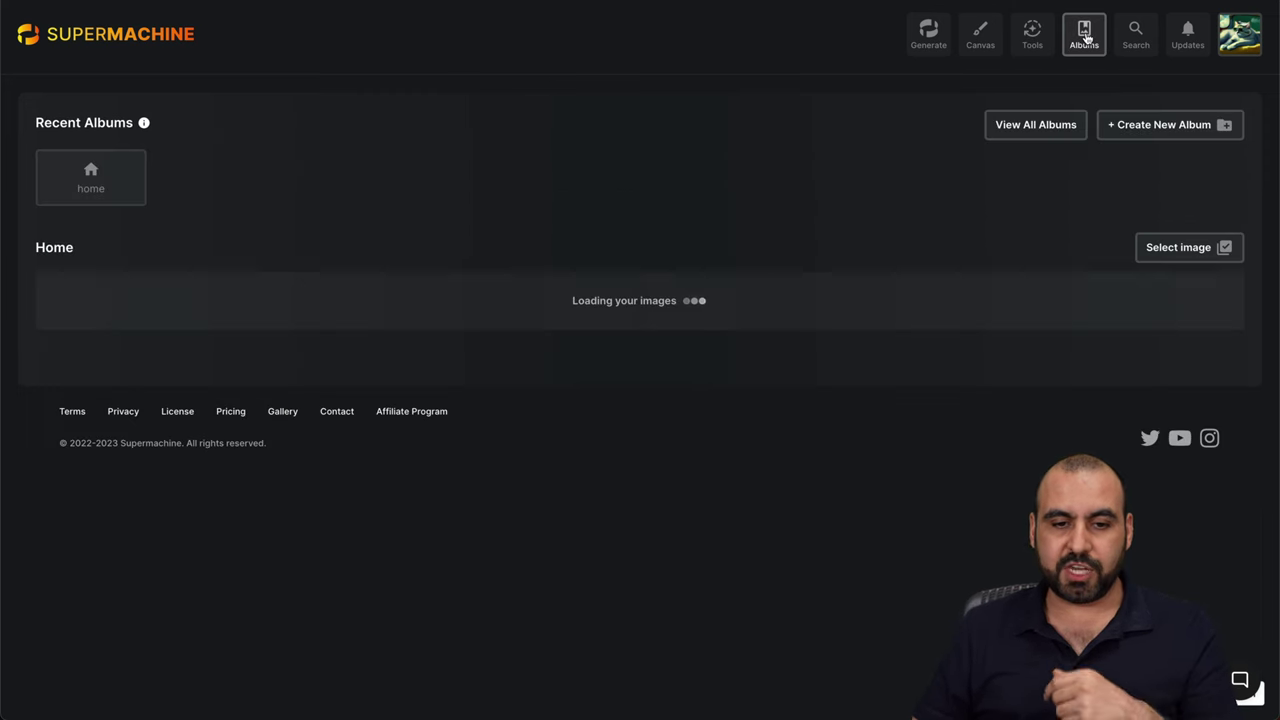
{"action": "mouse_move", "coordinate": [619, 441]}
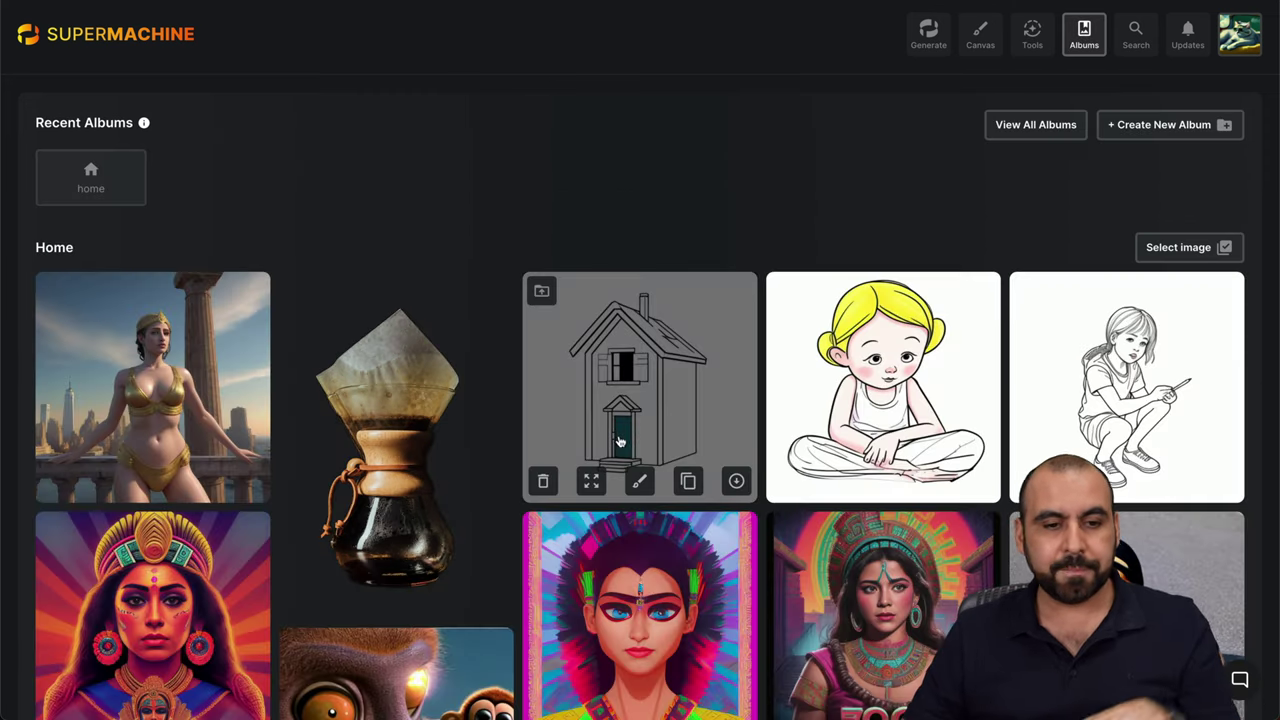
{"action": "mouse_move", "coordinate": [396, 402]}
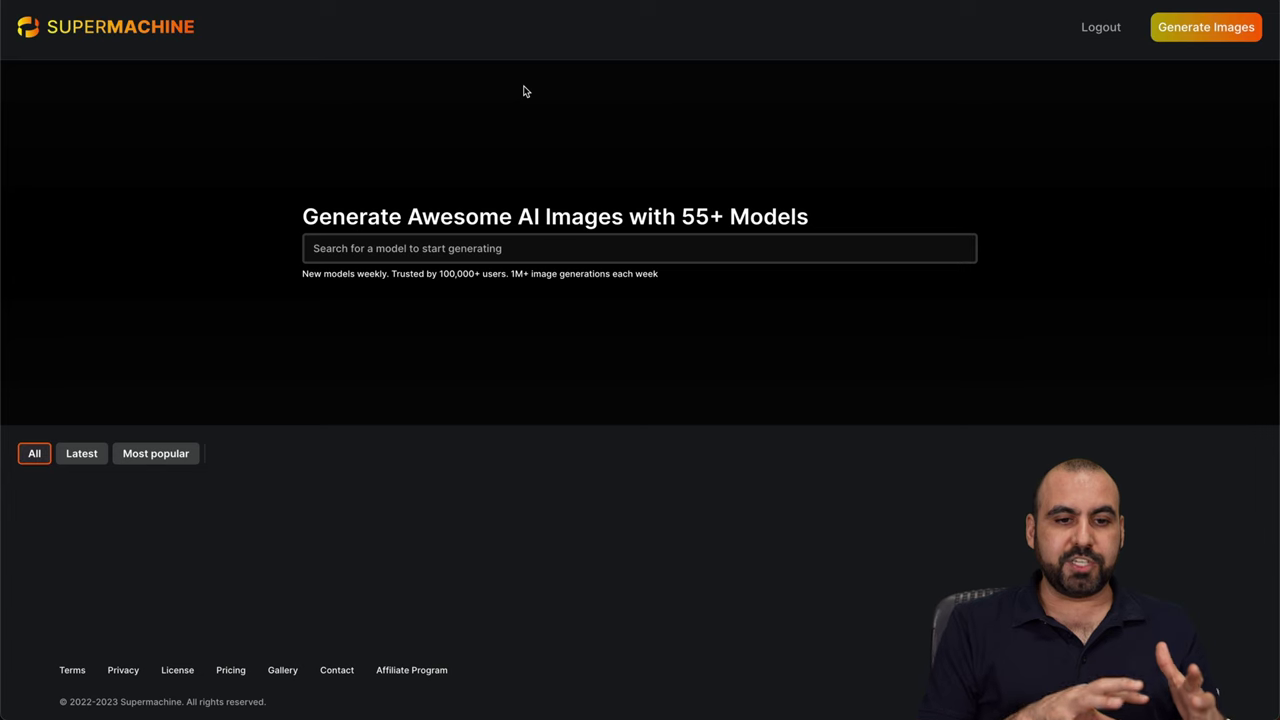
{"action": "scroll", "coordinate": [524, 91], "scroll_direction": "down", "scroll_amount": 10}
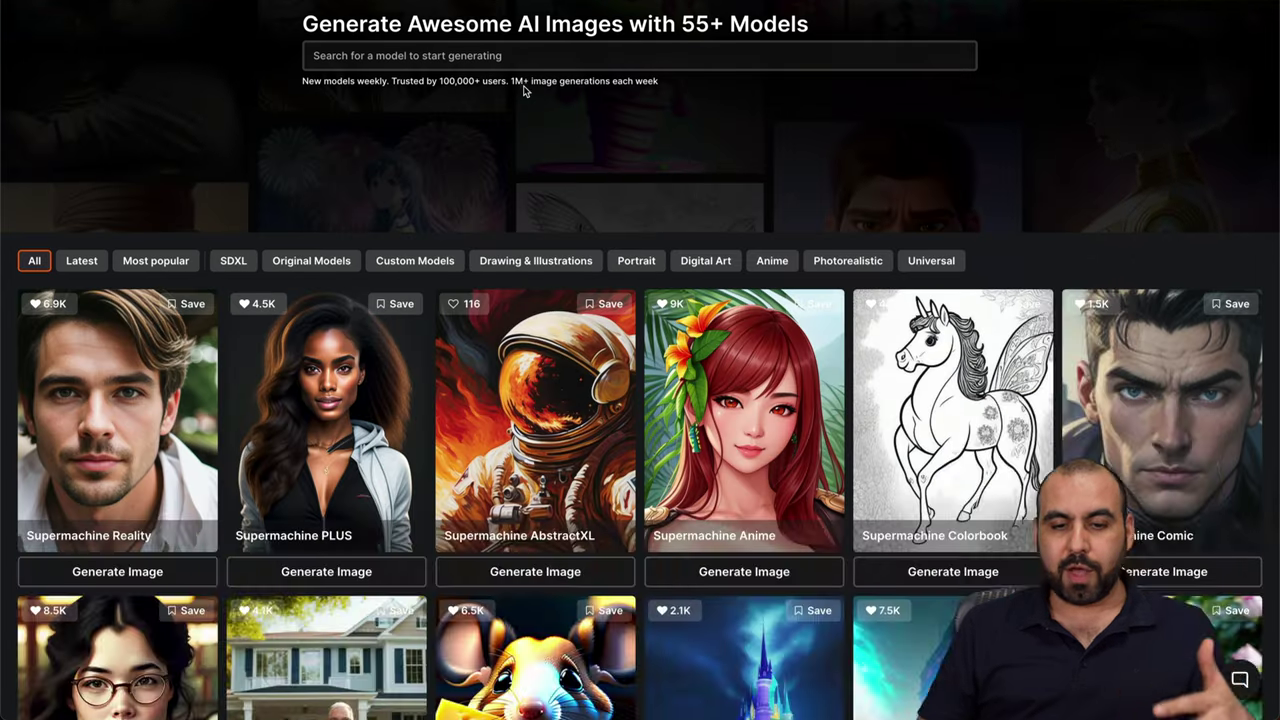
{"action": "scroll", "coordinate": [524, 91], "scroll_direction": "down", "scroll_amount": 6}
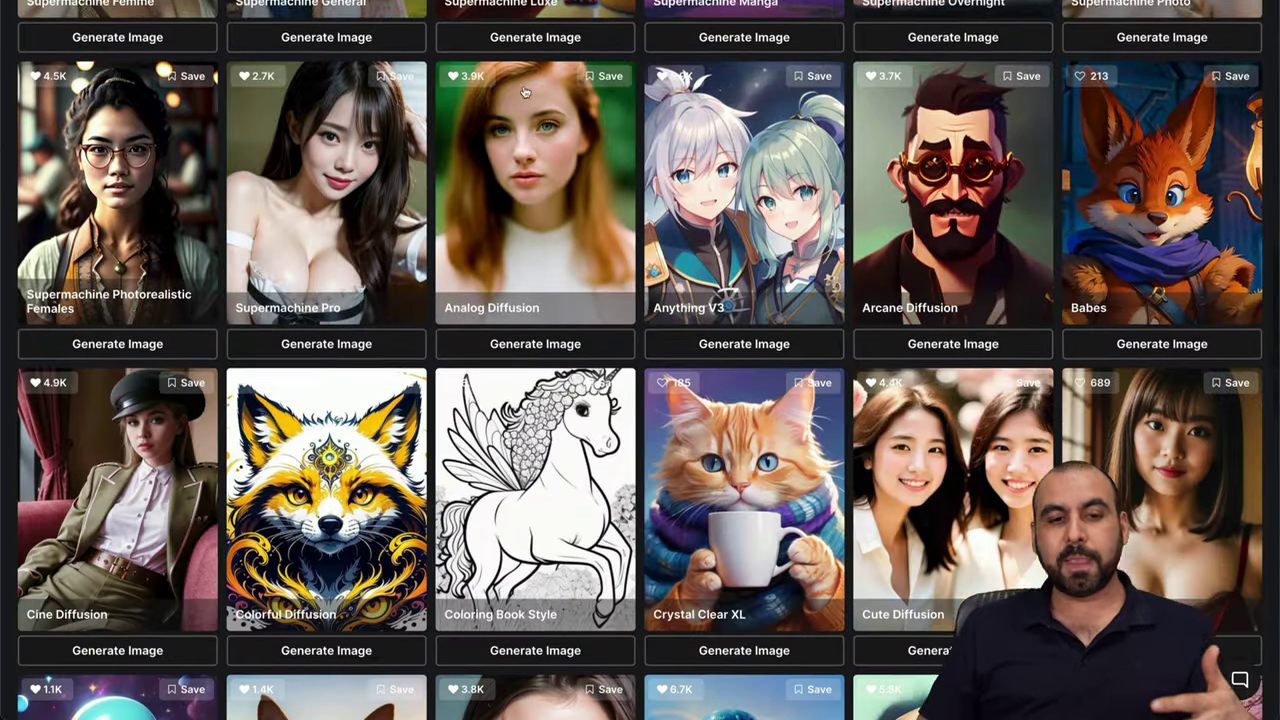
{"action": "scroll", "coordinate": [524, 91], "scroll_direction": "down", "scroll_amount": 3}
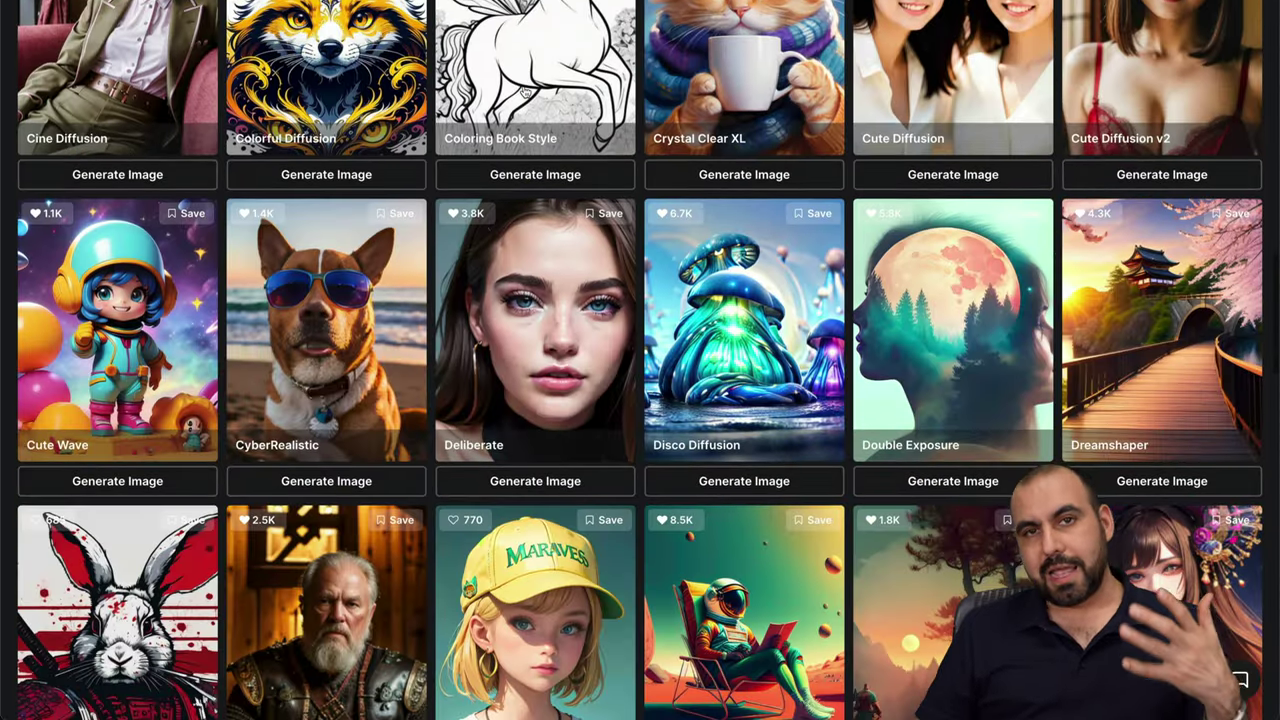
{"action": "scroll", "coordinate": [524, 91], "scroll_direction": "down", "scroll_amount": 1}
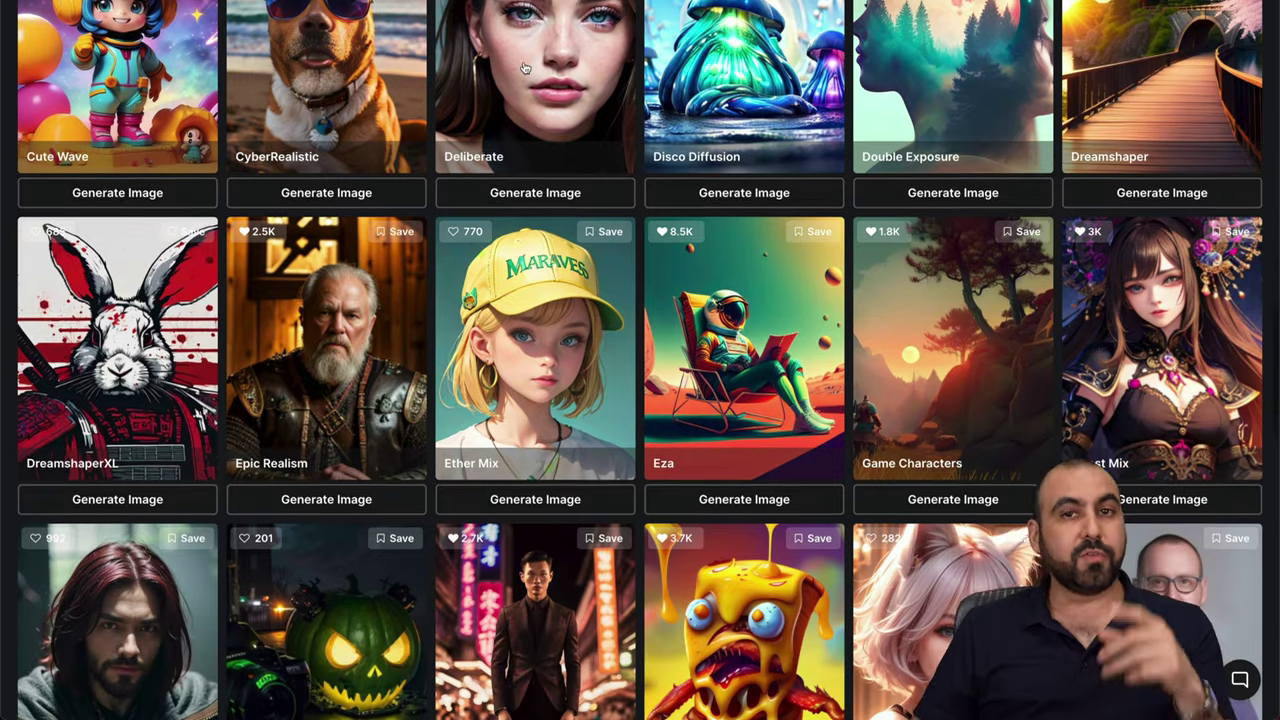